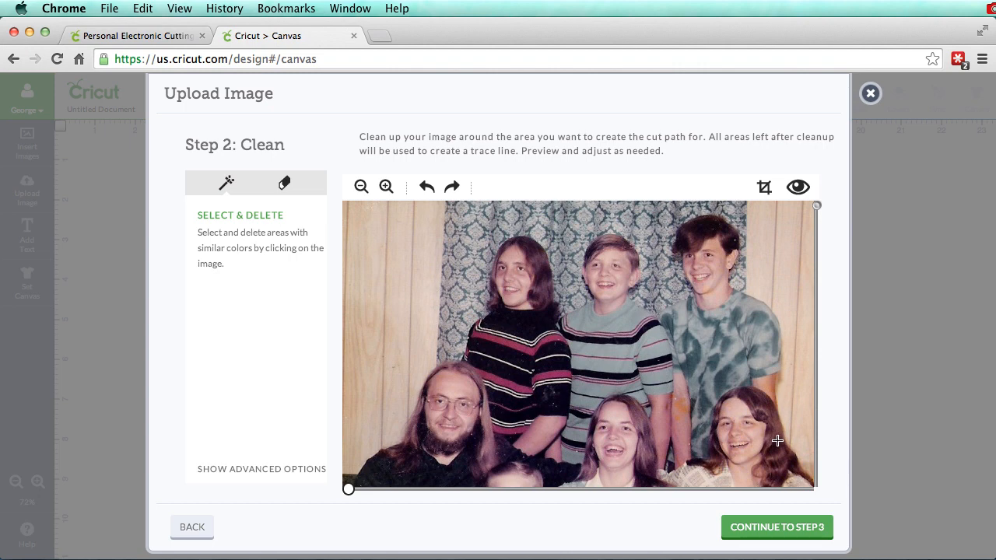
- Finish the first upload without any cleanup and save the family photo under the name photo1
left_click_drag(817, 206, 797, 511)
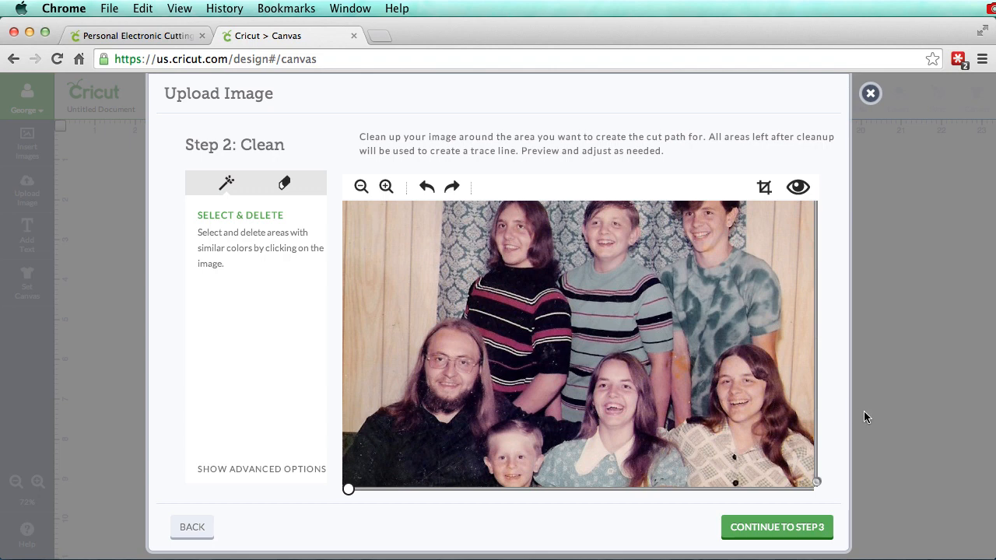
left_click_drag(816, 481, 817, 165)
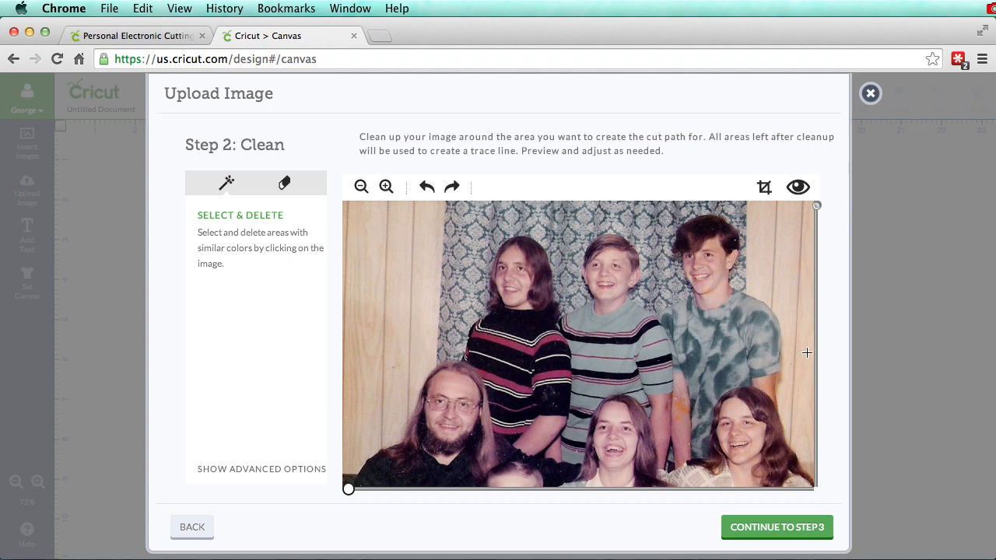
left_click(788, 535)
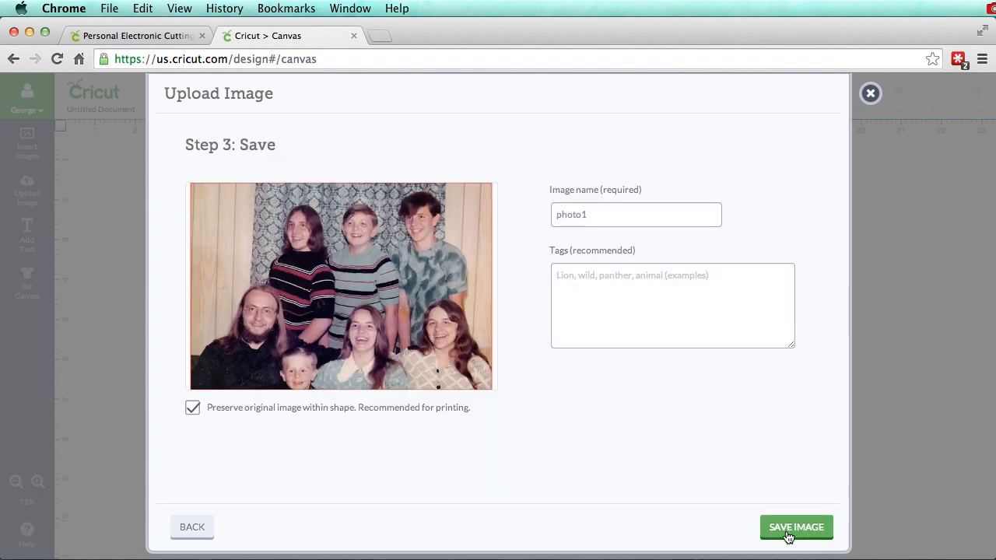
left_click(606, 214)
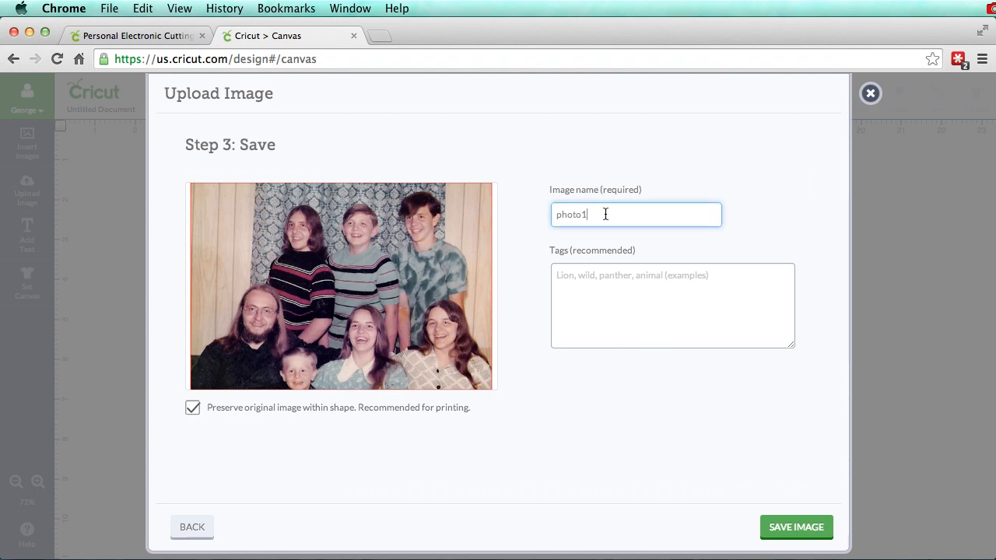
left_click(796, 527)
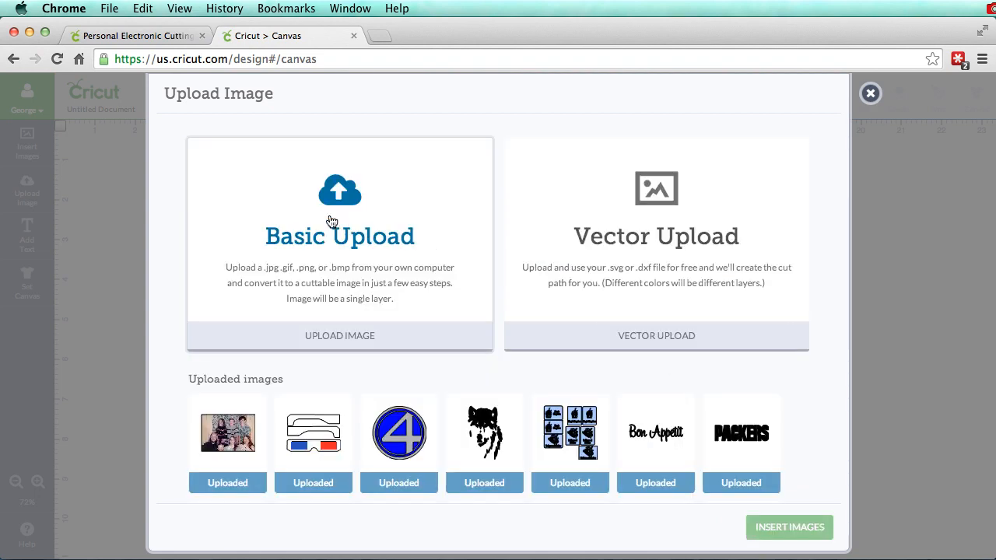
- Start another basic upload of photo1.png from the Desktop, classify it as a complex image and continue to the Clean stage
left_click(332, 218)
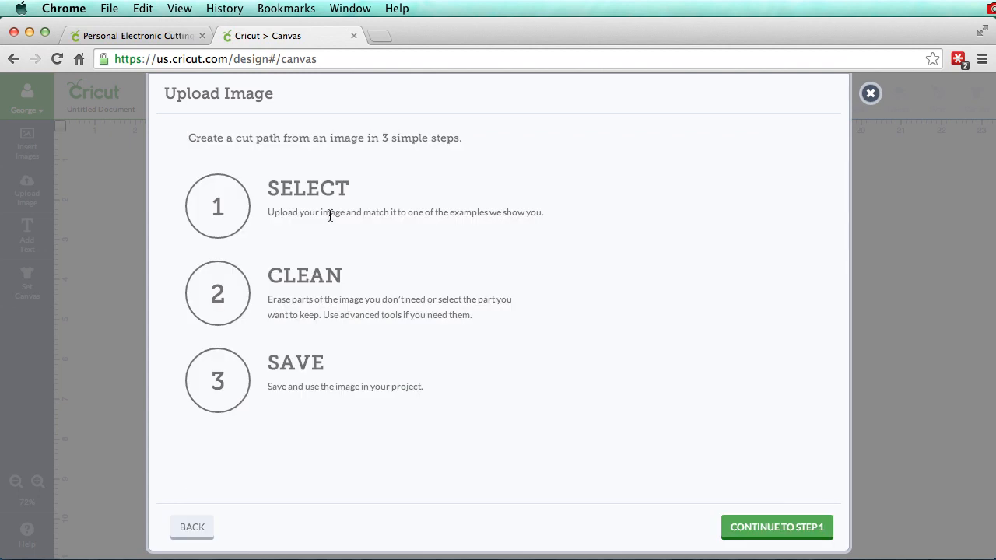
left_click(755, 522)
left_click(251, 202)
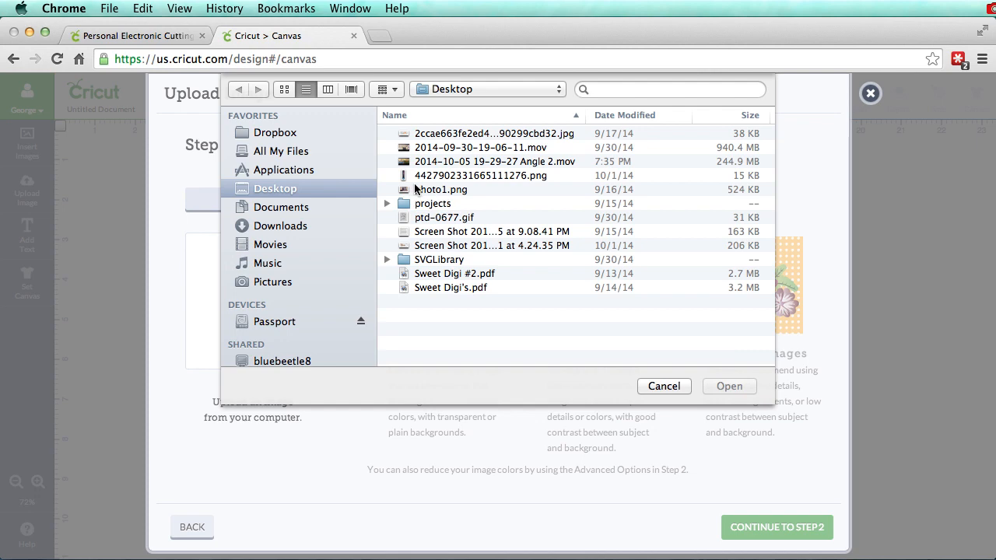
double_click(416, 190)
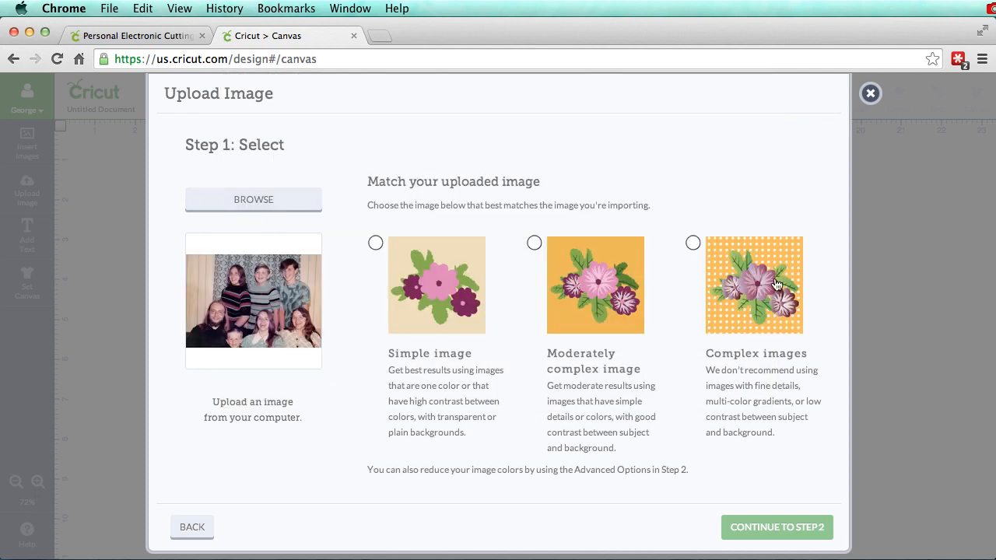
left_click(693, 243)
left_click(776, 528)
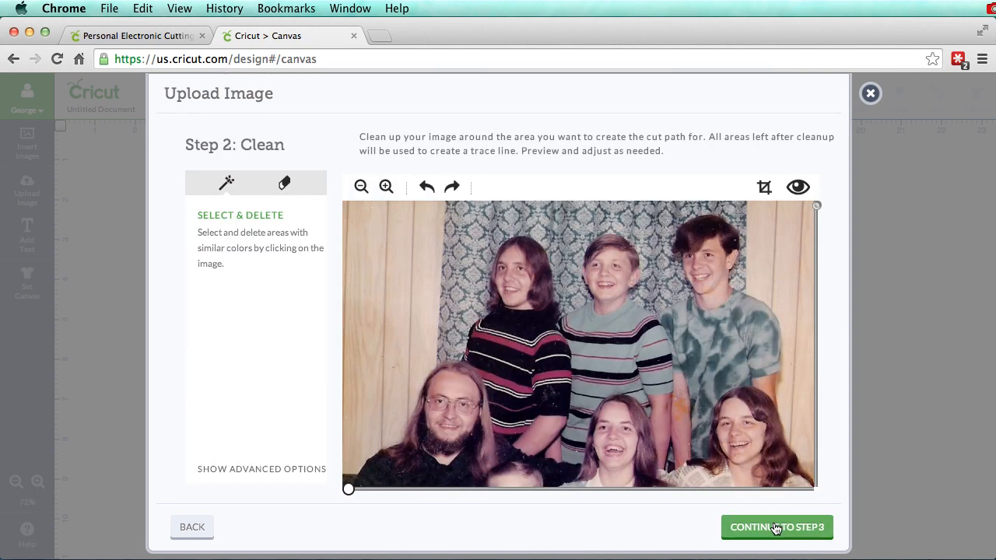
- Erase the wood paneling from the photo's upper-left corner with the Erase tool, undoing the trial strokes
left_click(285, 183)
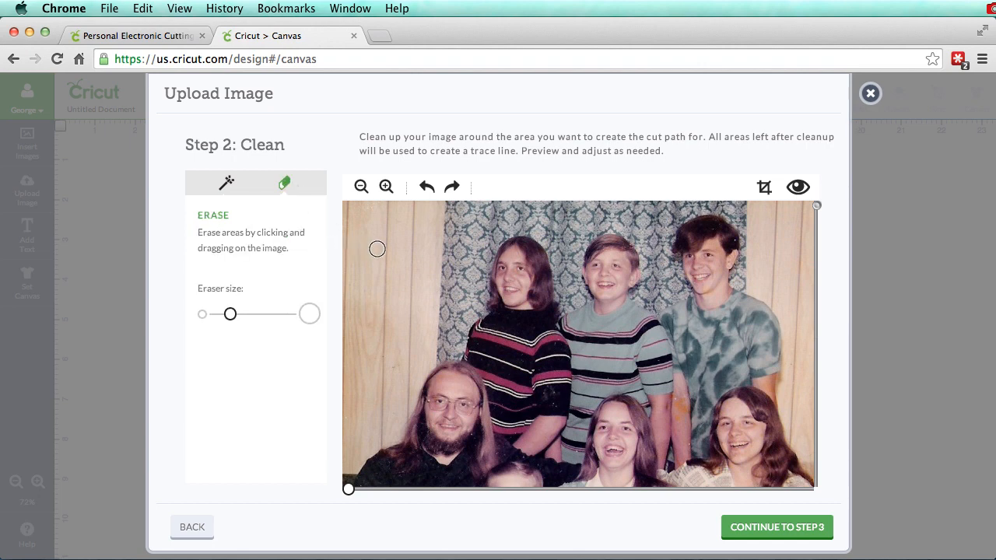
left_click_drag(378, 249, 369, 280)
left_click(430, 185)
left_click_drag(406, 210, 360, 251)
left_click(427, 187)
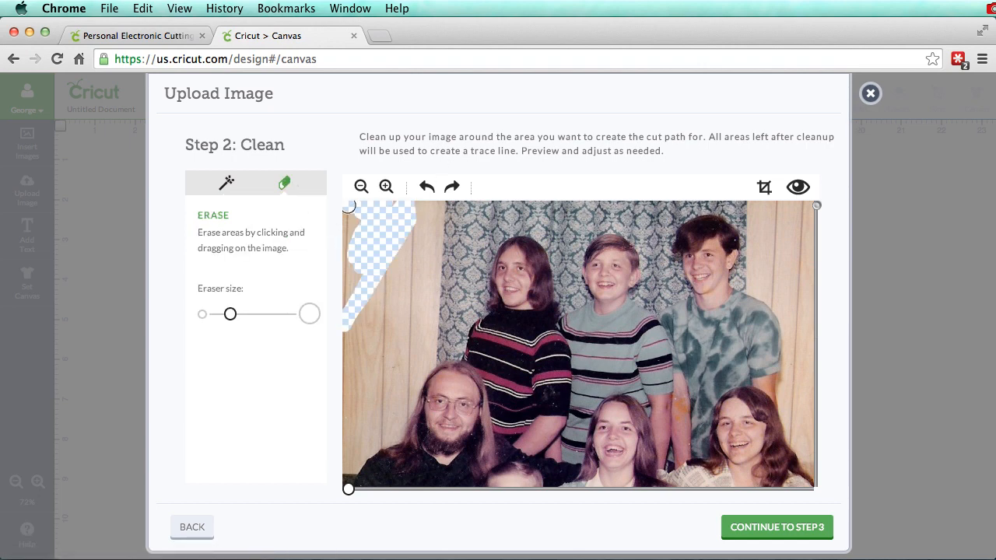
mouse_move(347, 257)
left_mouse_down()
mouse_move(347, 323)
mouse_move(348, 206)
mouse_move(379, 206)
mouse_move(388, 222)
mouse_move(357, 282)
mouse_move(384, 284)
mouse_move(425, 234)
mouse_move(384, 259)
mouse_move(432, 212)
mouse_move(405, 212)
mouse_move(461, 211)
mouse_move(430, 210)
left_mouse_up()
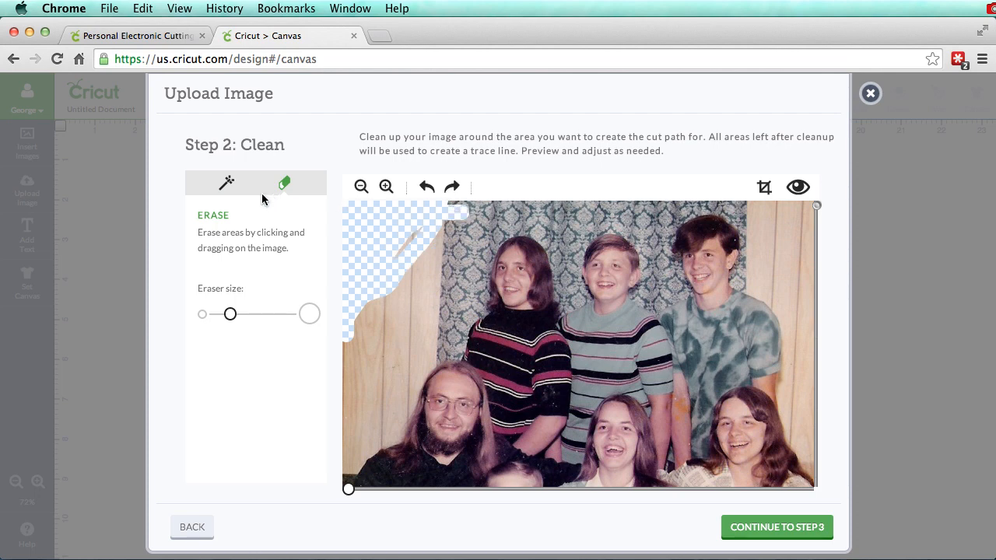
- Use Select & Delete to remove the similarly colored wood paneling on both sides of the family
left_click(226, 185)
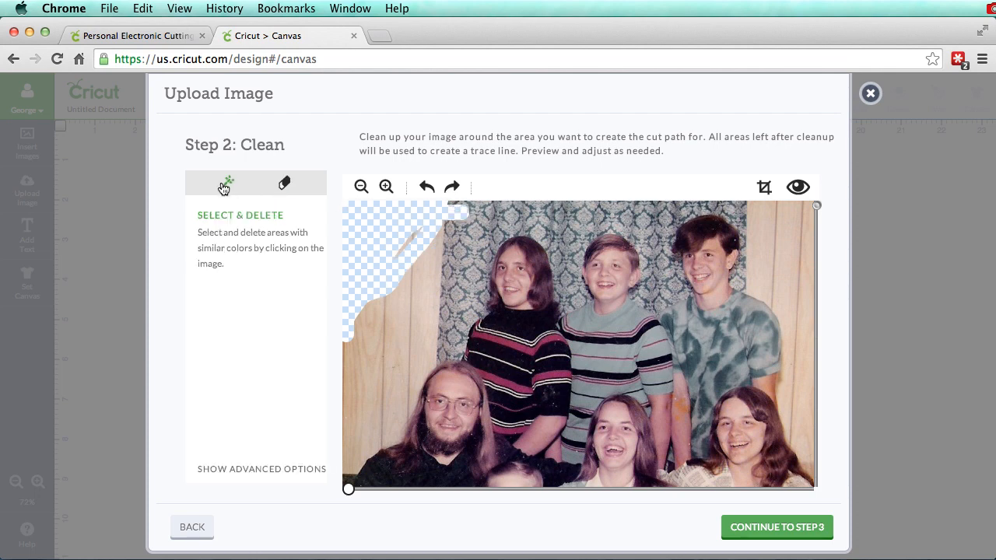
left_click(389, 333)
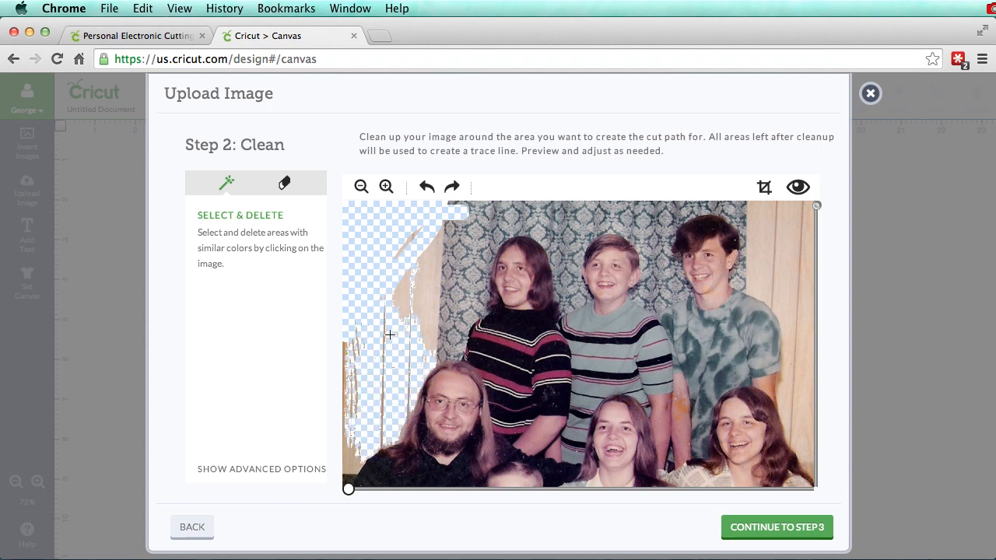
left_click(423, 294)
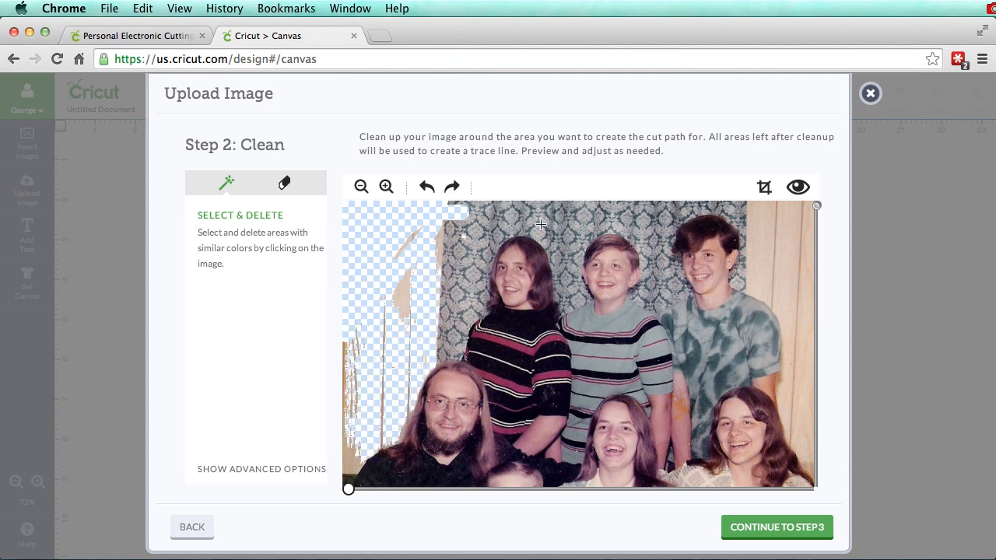
left_click(801, 230)
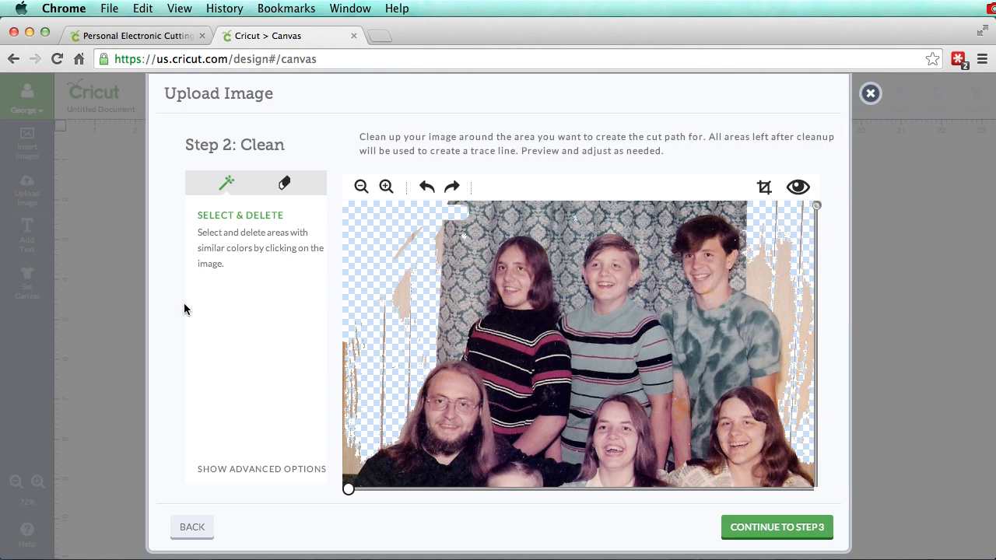
- Erase the curtain corner and paneling scraps at the photo's upper left, undoing the stray stroke across the people
left_click(286, 185)
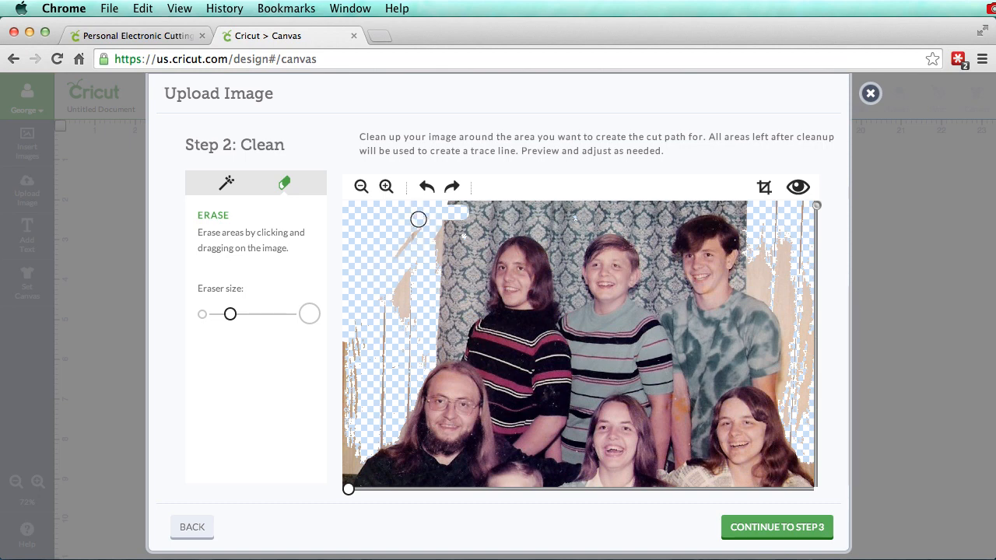
mouse_move(496, 201)
left_mouse_down()
mouse_move(434, 247)
mouse_move(350, 351)
mouse_move(363, 331)
mouse_move(355, 341)
mouse_move(357, 324)
mouse_move(352, 364)
mouse_move(364, 335)
mouse_move(347, 403)
mouse_move(774, 311)
mouse_move(505, 219)
mouse_move(520, 329)
mouse_move(429, 311)
left_mouse_up()
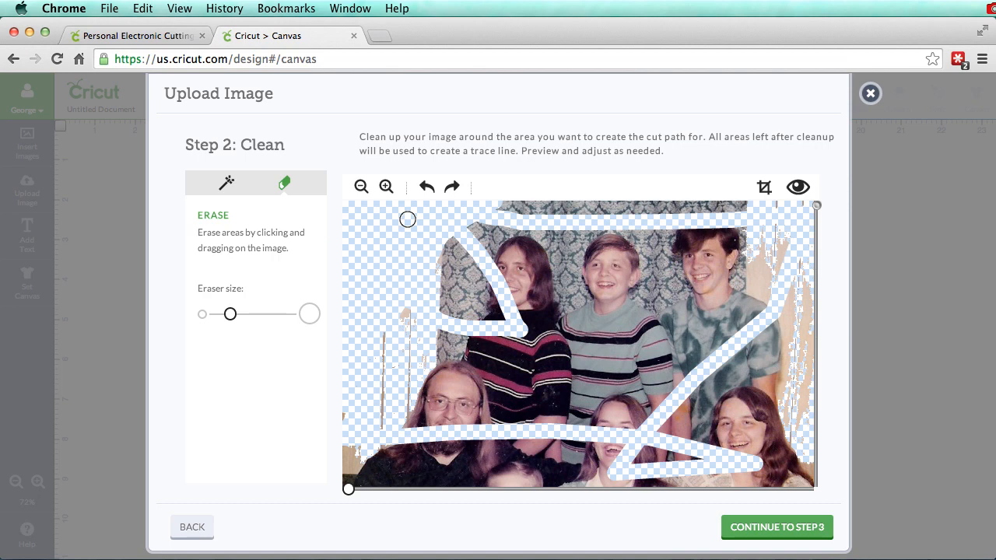
left_click(427, 188)
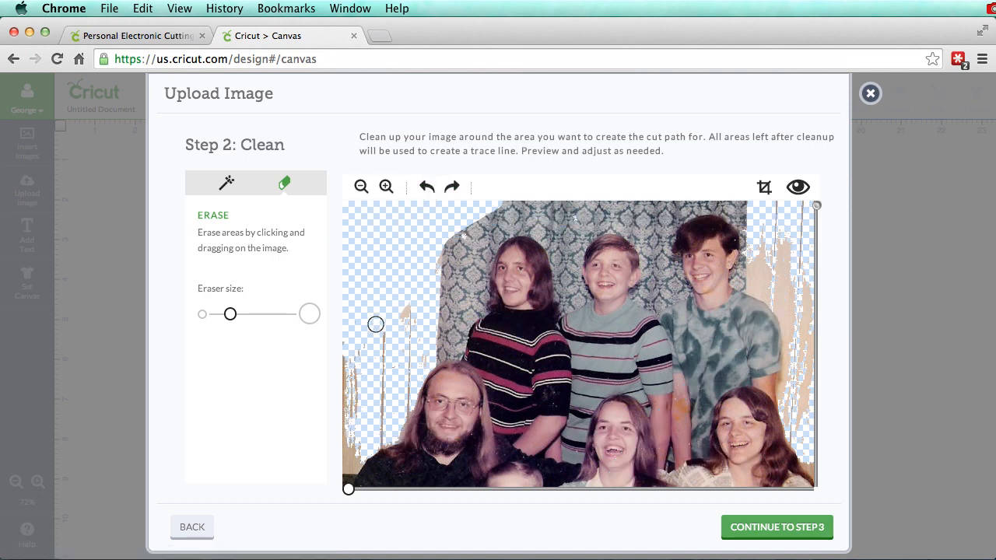
mouse_move(401, 325)
left_mouse_down()
mouse_move(417, 302)
mouse_move(395, 331)
mouse_move(415, 320)
mouse_move(406, 357)
mouse_move(425, 333)
mouse_move(404, 385)
mouse_move(418, 343)
left_mouse_up()
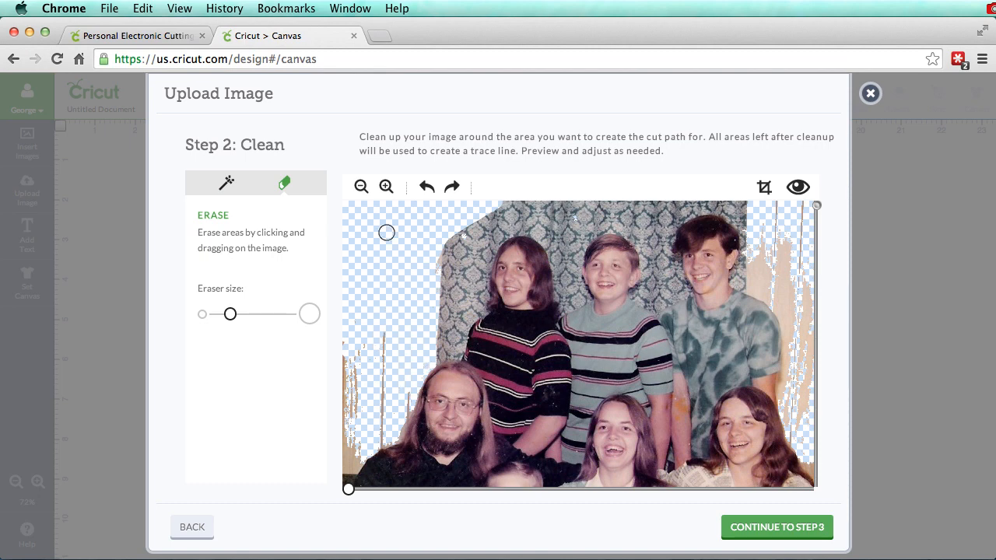
- Erase the remaining wood paneling strips beside the bearded man in a magnified view
left_click(387, 189)
left_click(389, 190)
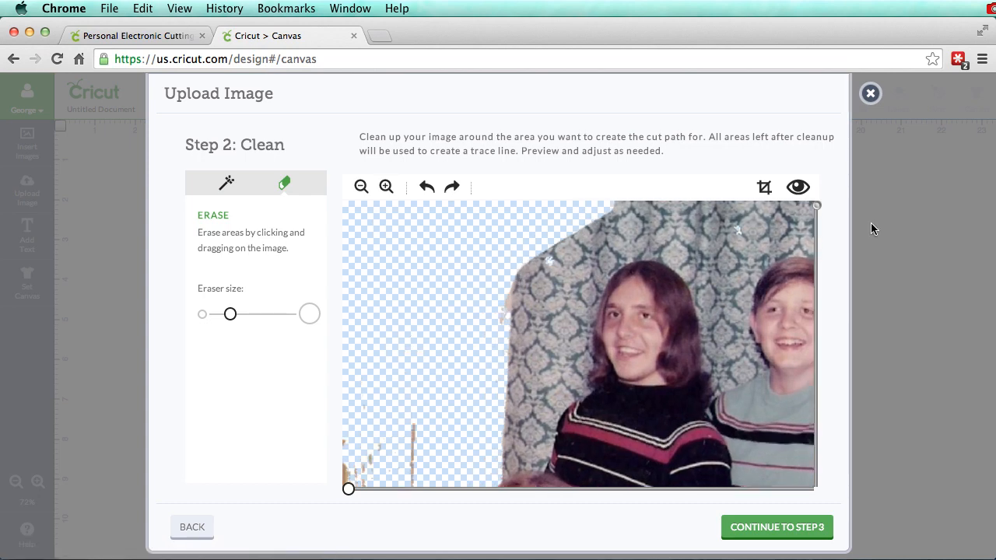
left_click_drag(817, 216, 816, 441)
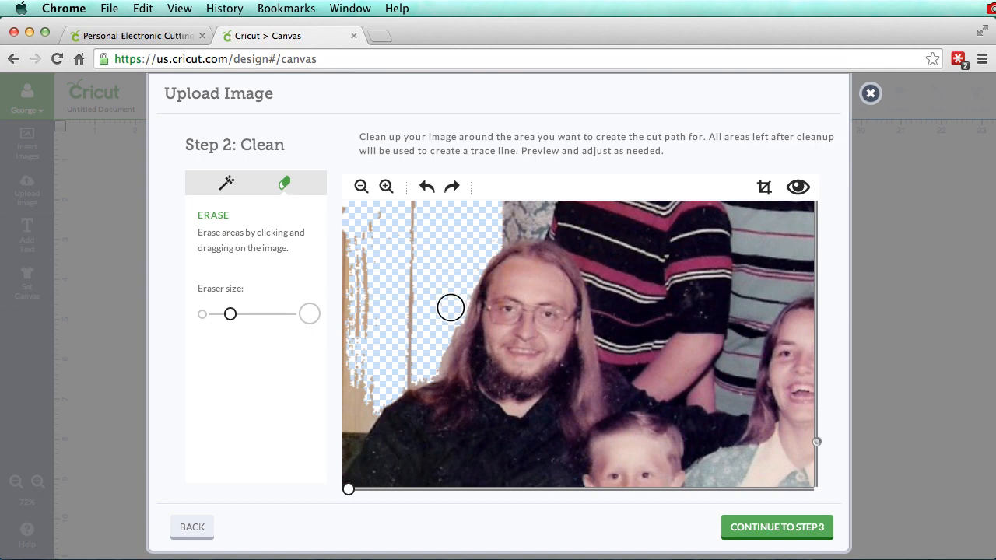
mouse_move(388, 371)
left_mouse_down()
mouse_move(422, 302)
mouse_move(401, 302)
mouse_move(420, 237)
mouse_move(410, 258)
mouse_move(409, 209)
left_mouse_up()
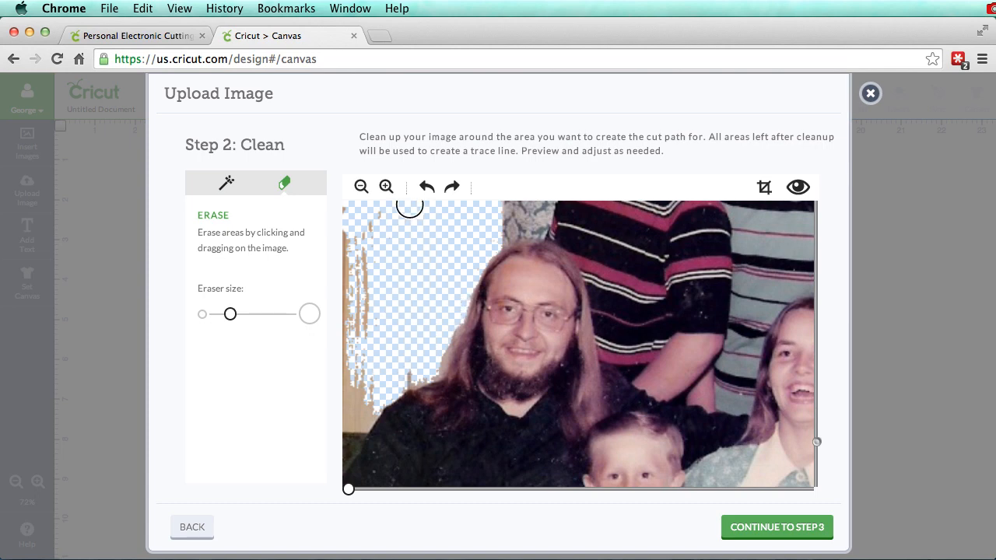
left_click(367, 233)
mouse_move(367, 233)
left_mouse_down()
mouse_move(352, 263)
mouse_move(387, 207)
mouse_move(342, 214)
mouse_move(346, 199)
mouse_move(348, 333)
mouse_move(369, 268)
mouse_move(344, 387)
mouse_move(350, 333)
mouse_move(350, 417)
mouse_move(393, 359)
left_mouse_up()
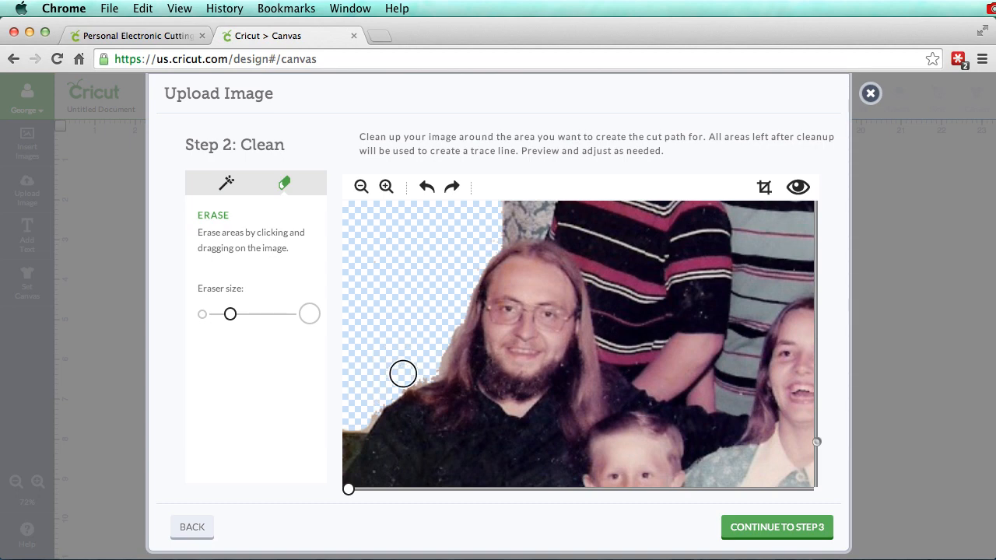
- Reduce the eraser size and clean up the edge along the bearded man's hair and shoulder, undoing stray strokes across his shirt
left_click_drag(231, 313, 222, 314)
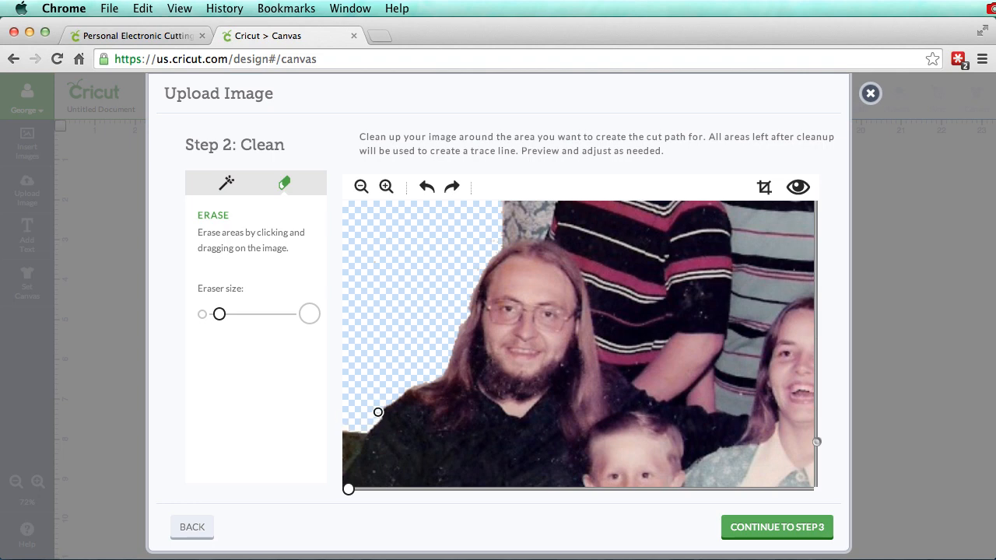
left_click_drag(422, 386, 454, 474)
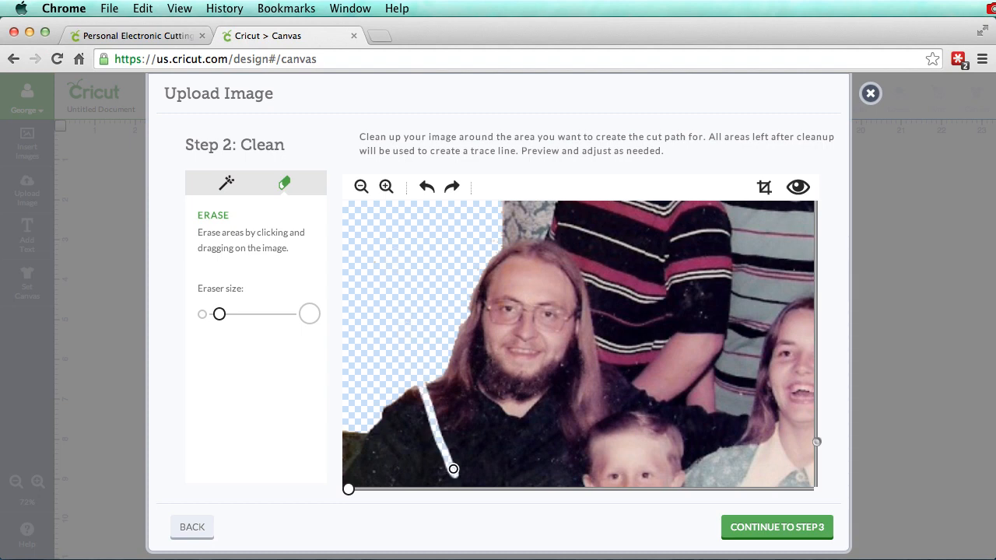
left_click(426, 186)
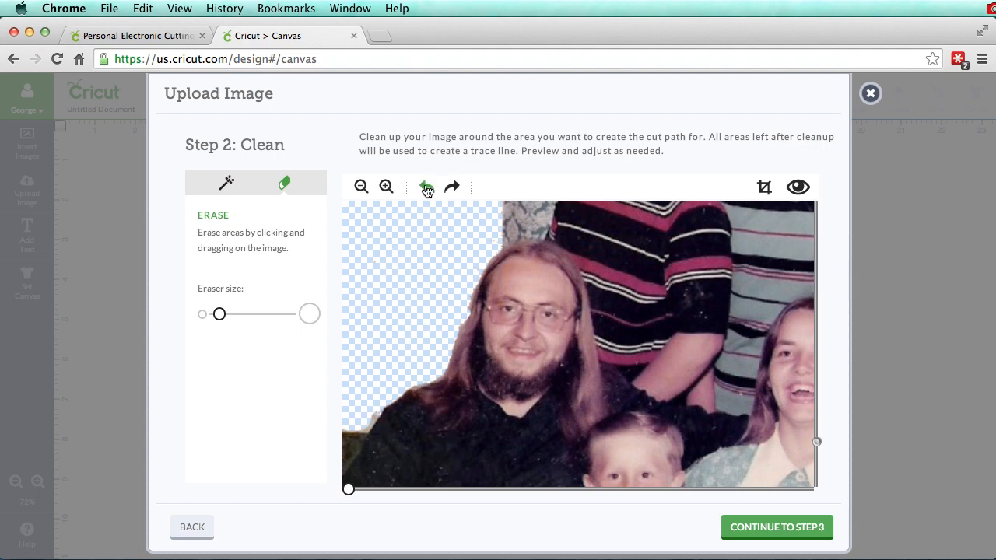
left_click(428, 190)
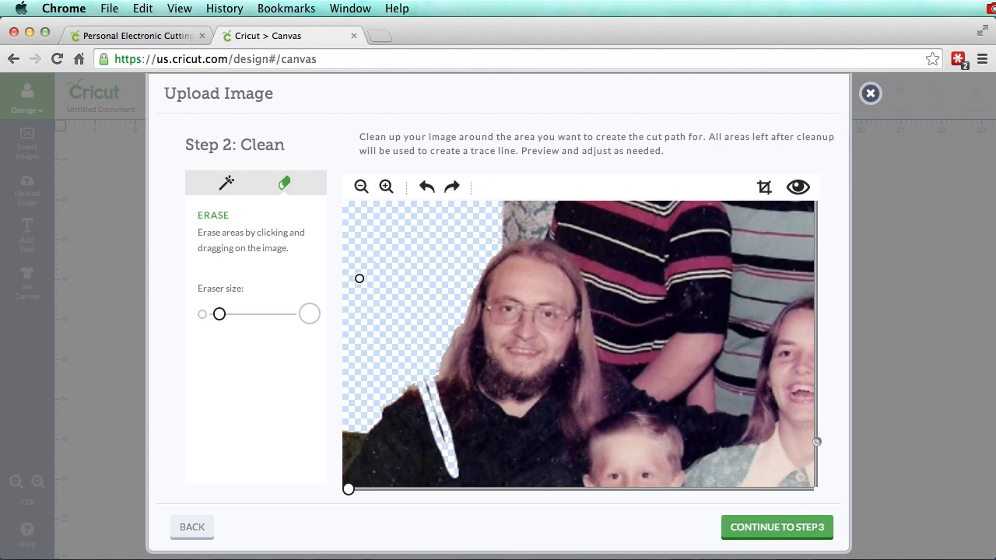
left_click(428, 188)
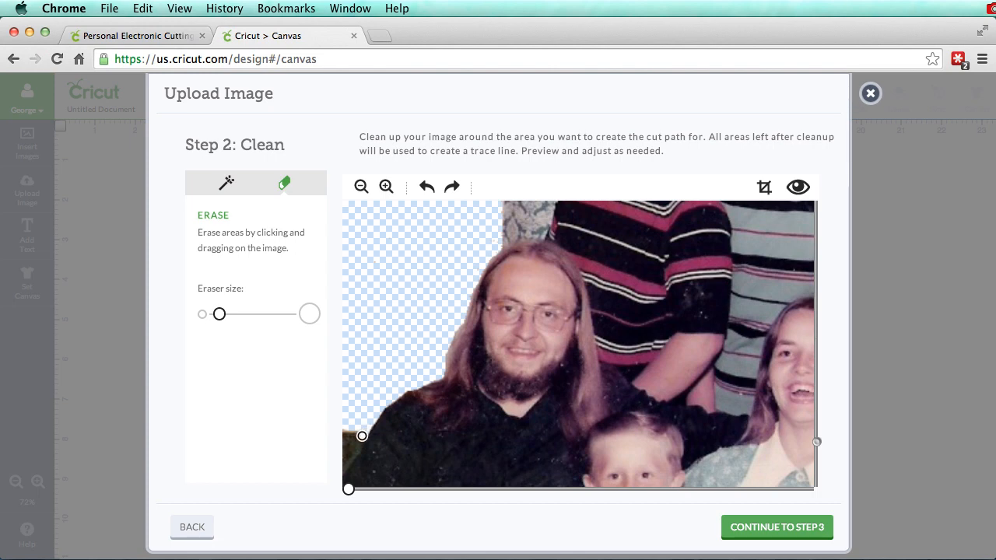
left_click_drag(340, 439, 364, 421)
- Erase a thin outline through the curtain along the long-haired teenager's hair and striped sleeve, down to the bearded man's head
left_click_drag(816, 441, 816, 253)
mouse_move(563, 235)
left_mouse_down()
mouse_move(514, 320)
mouse_move(536, 295)
mouse_move(532, 334)
mouse_move(546, 347)
mouse_move(584, 343)
mouse_move(552, 369)
mouse_move(543, 412)
left_mouse_up()
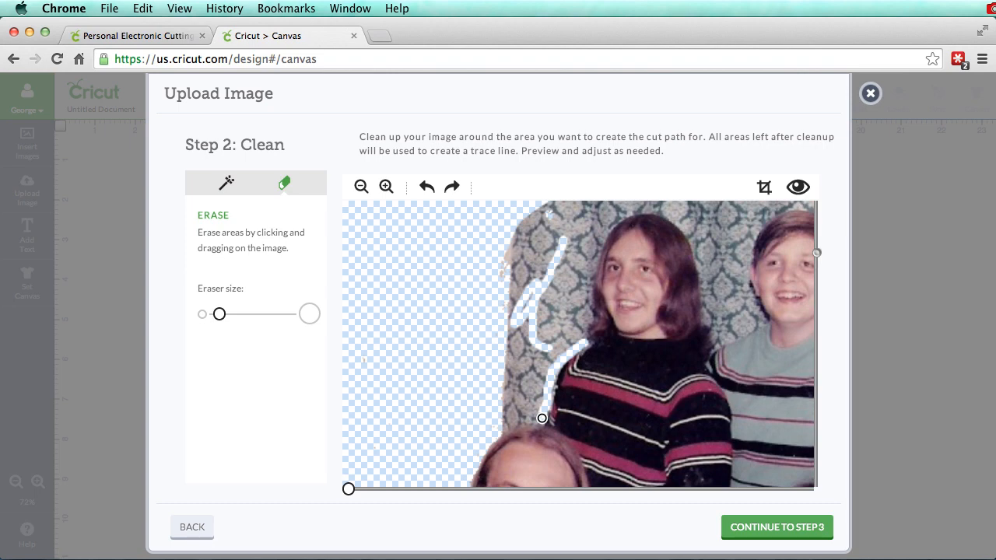
left_click_drag(540, 421, 492, 436)
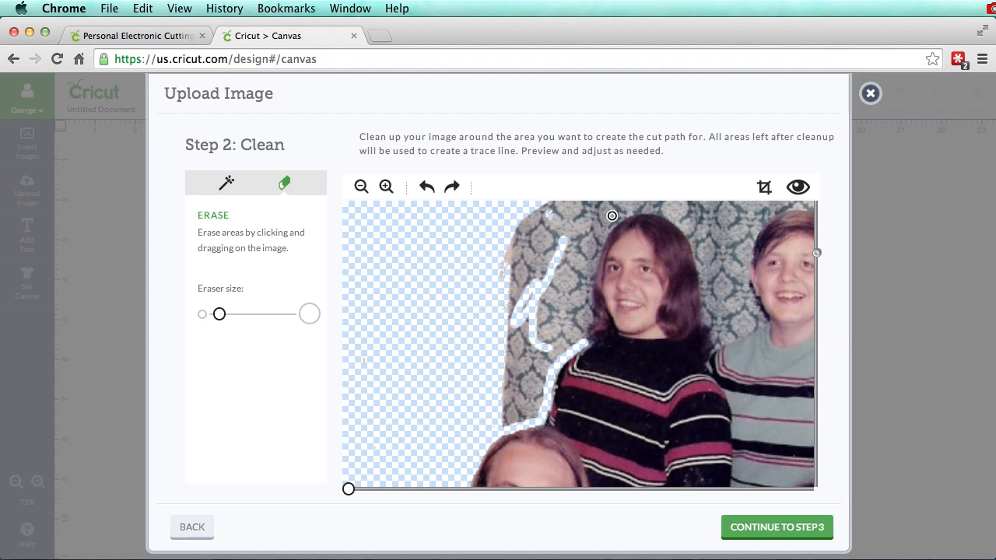
left_click_drag(610, 221, 590, 266)
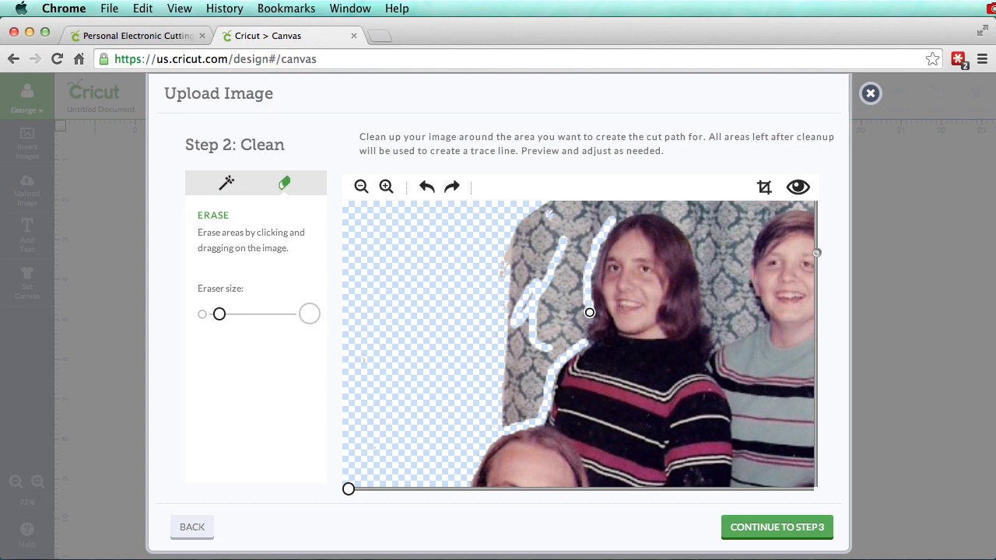
mouse_move(590, 316)
left_mouse_down()
mouse_move(586, 337)
mouse_move(513, 367)
mouse_move(539, 330)
left_mouse_up()
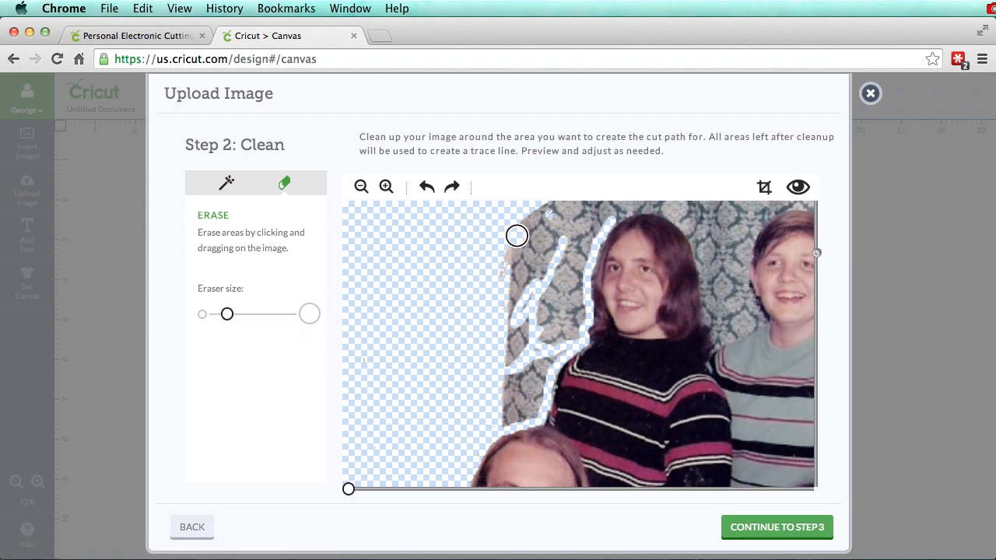
- Clear more of the curtain beside the long-haired teenager with a larger eraser, and preview the resulting cut lines
mouse_move(504, 238)
left_mouse_down()
mouse_move(531, 258)
mouse_move(581, 204)
mouse_move(529, 307)
mouse_move(516, 313)
mouse_move(529, 257)
mouse_move(520, 298)
left_mouse_up()
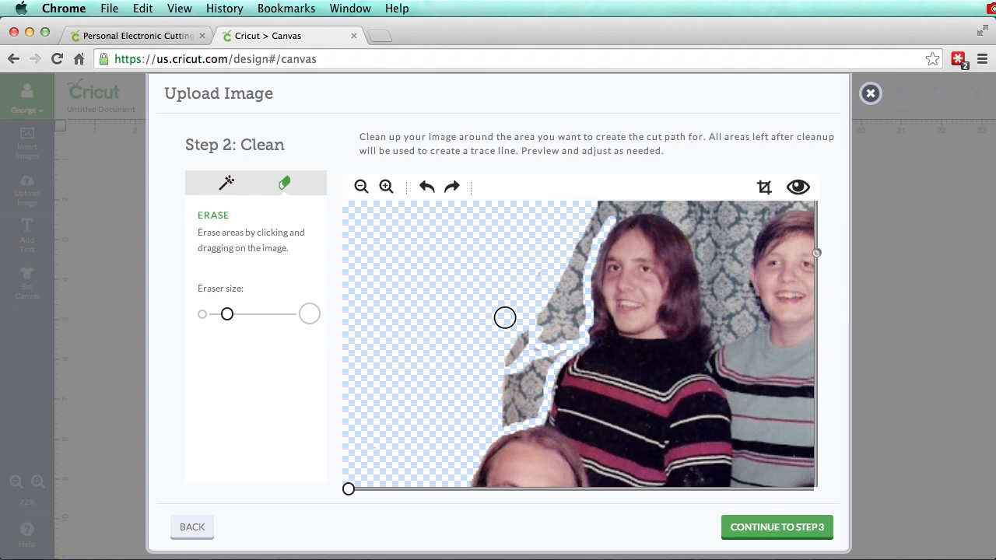
left_click(797, 189)
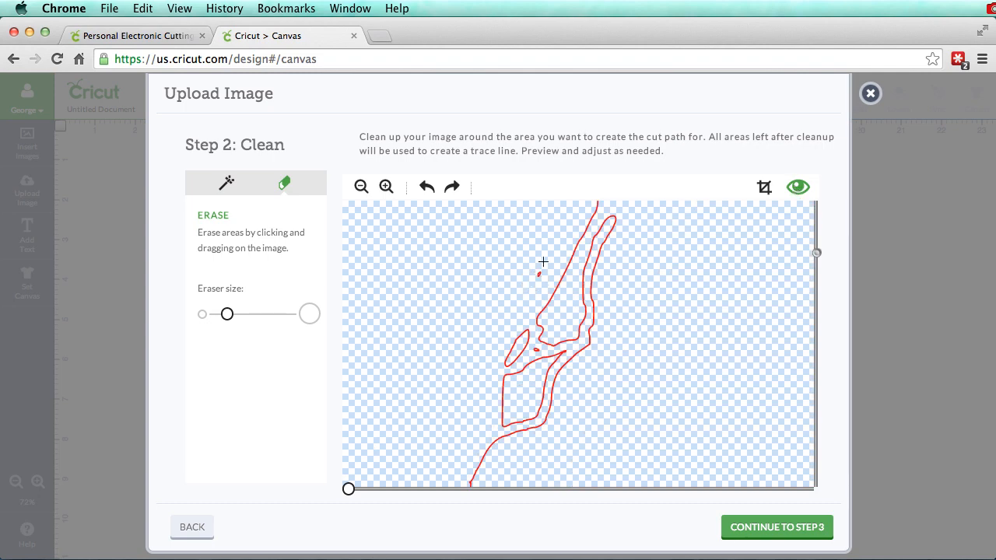
- Close the cut line preview and erase the leftover curtain beside the long-haired teenager, continuing above the head toward the neighbouring boy
left_click(797, 187)
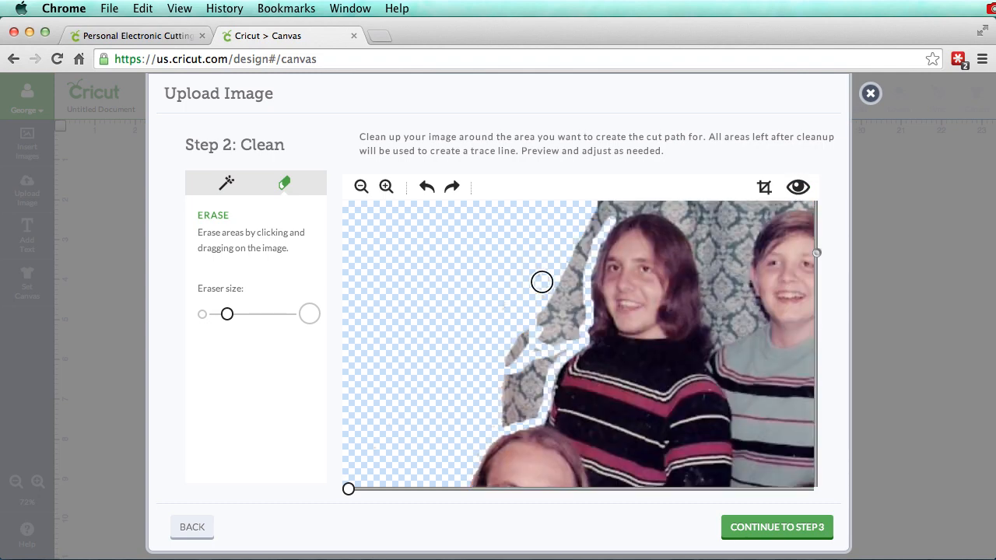
mouse_move(535, 269)
left_mouse_down()
mouse_move(557, 280)
mouse_move(555, 326)
mouse_move(539, 349)
mouse_move(543, 294)
mouse_move(498, 383)
mouse_move(511, 385)
mouse_move(541, 348)
mouse_move(557, 347)
mouse_move(530, 409)
mouse_move(498, 419)
mouse_move(530, 355)
mouse_move(568, 334)
mouse_move(598, 218)
left_mouse_up()
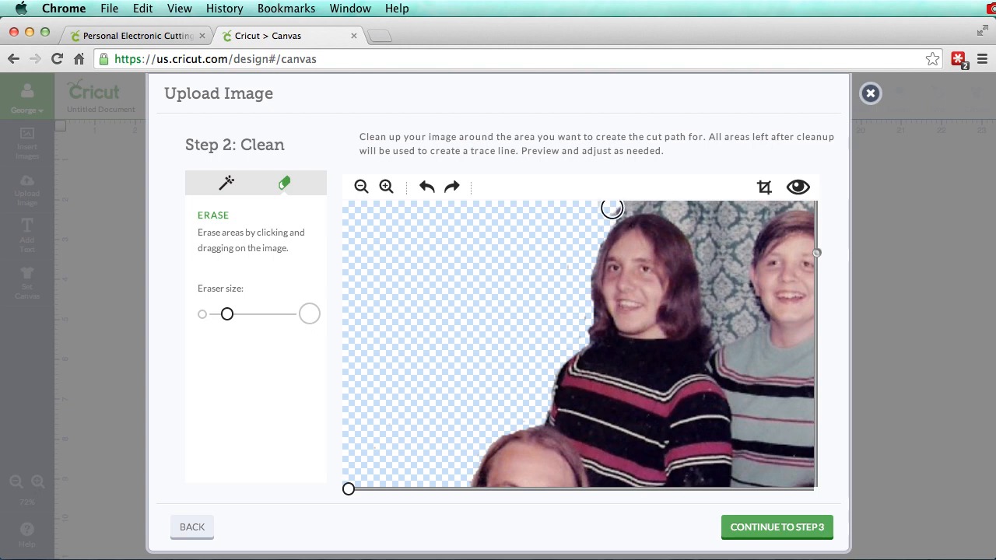
mouse_move(613, 212)
left_mouse_down()
mouse_move(647, 195)
mouse_move(711, 209)
mouse_move(724, 263)
left_mouse_up()
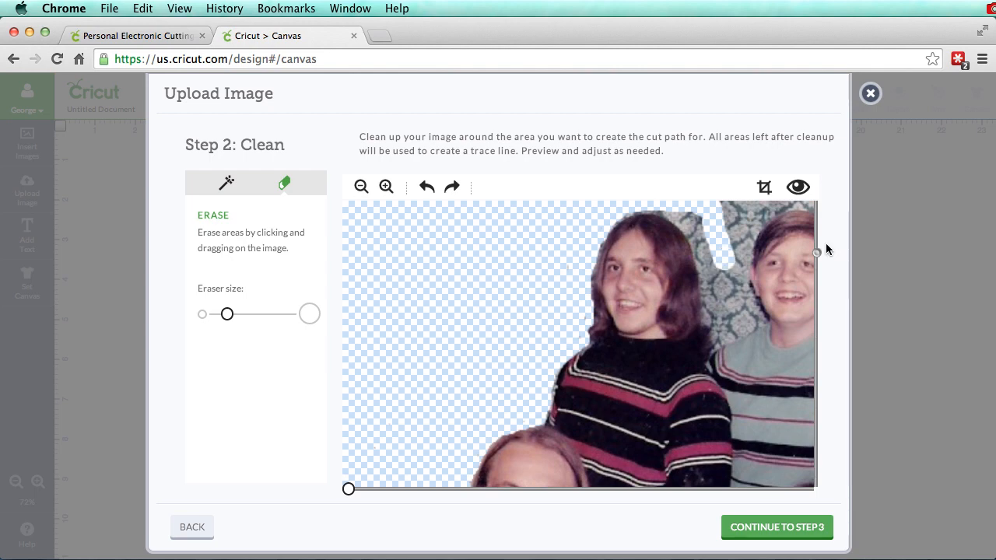
left_click_drag(821, 251, 818, 185)
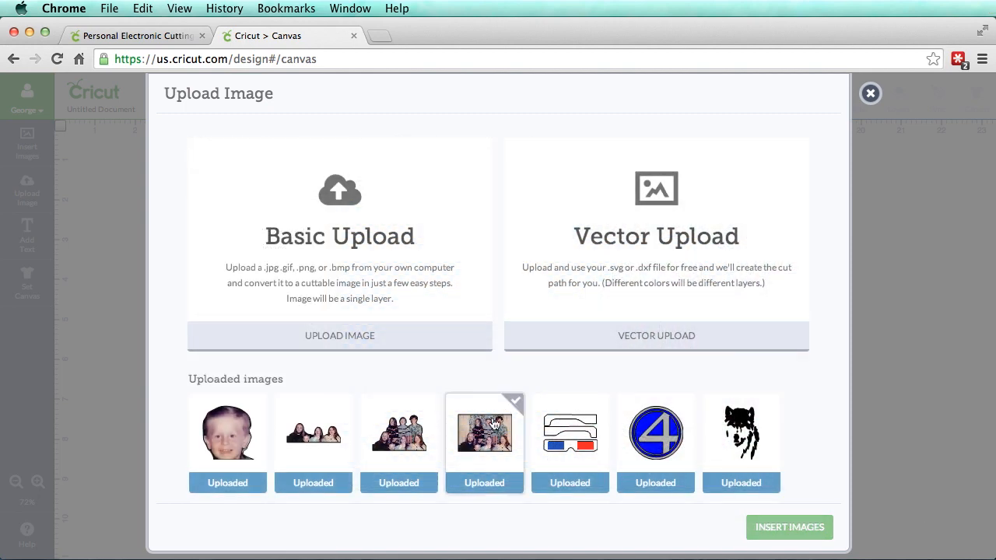
- Insert the uploaded images photo1, photo2, photo3 and photo4 onto the canvas
left_click(491, 442)
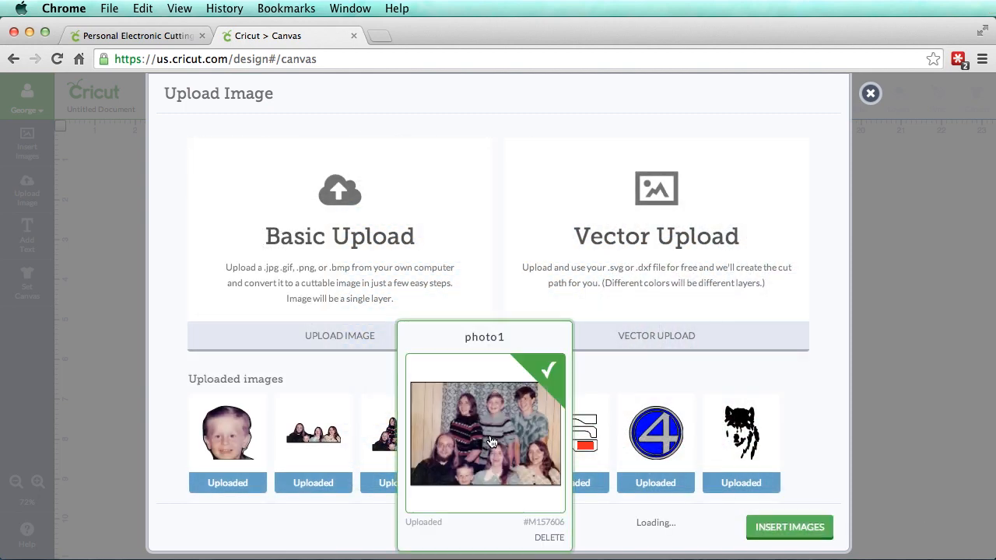
left_click(403, 435)
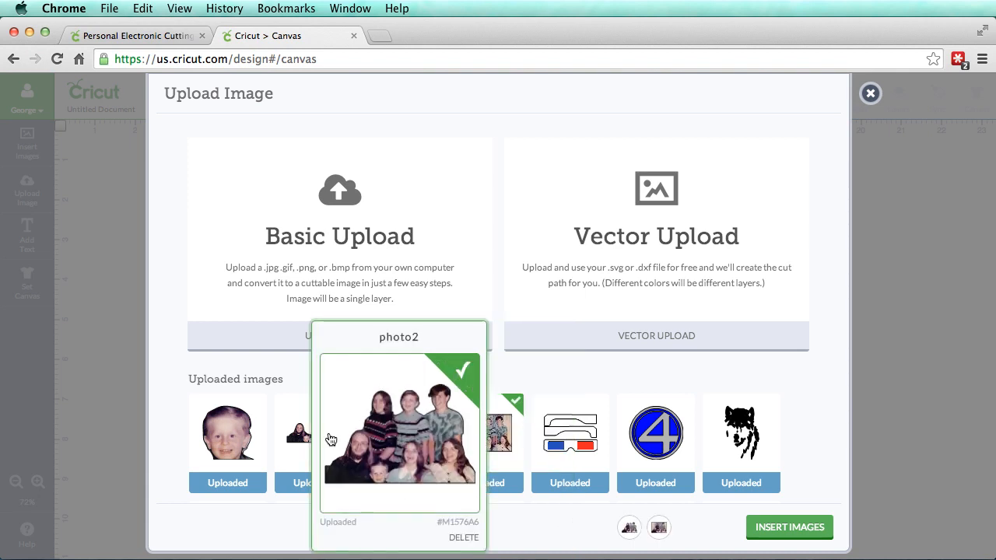
left_click(295, 438)
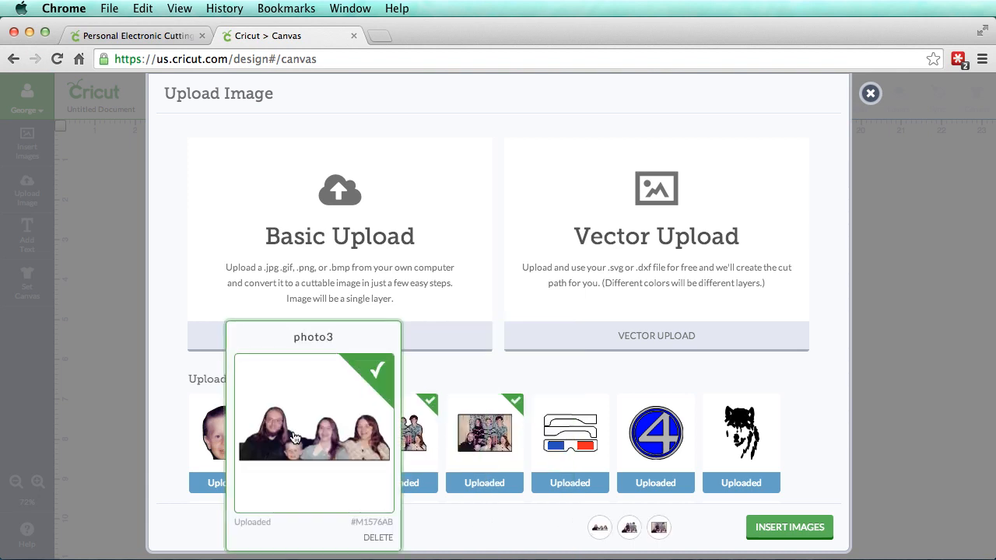
left_click(215, 436)
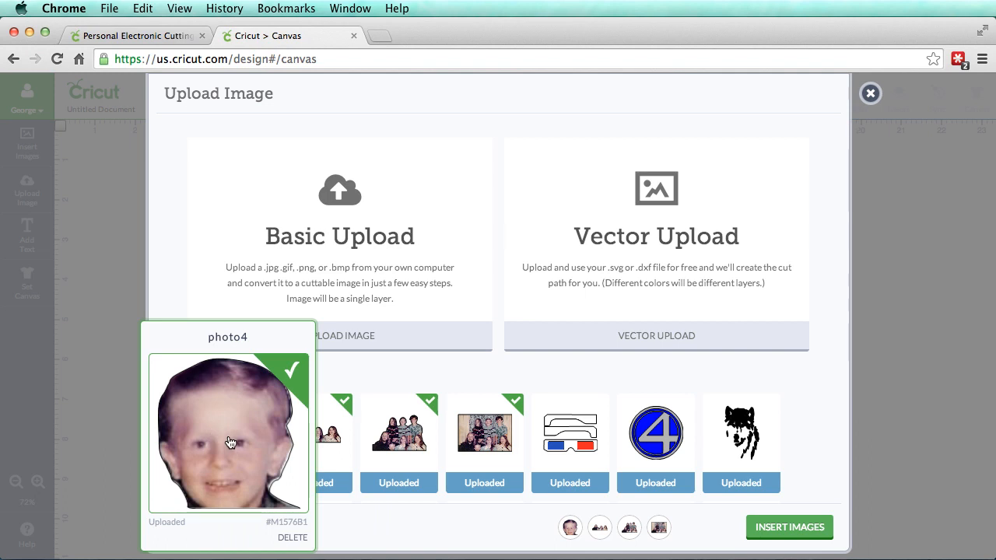
left_click(800, 530)
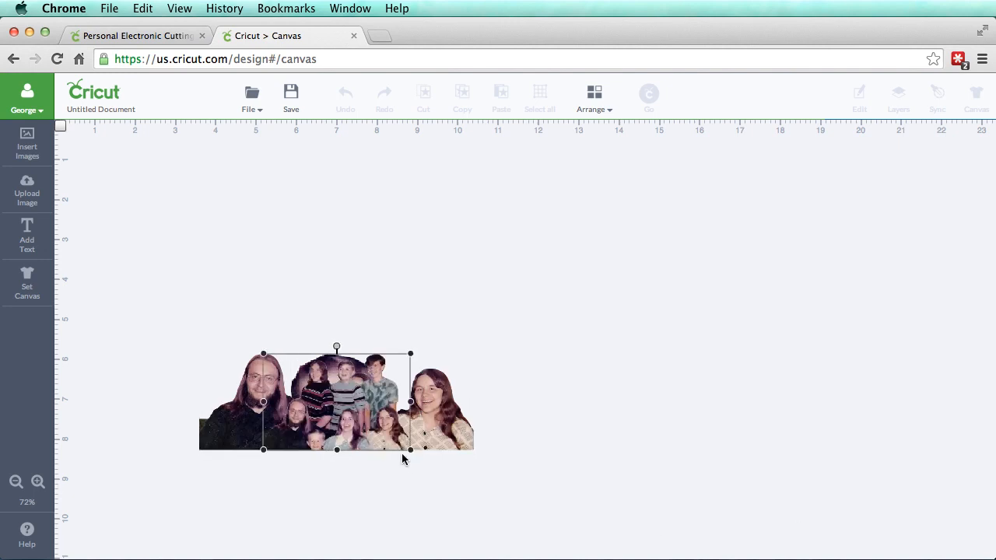
- Set the width of the full photo1 image to 6.75 in and place it in the canvas's upper-left area
left_click_drag(366, 394, 257, 226)
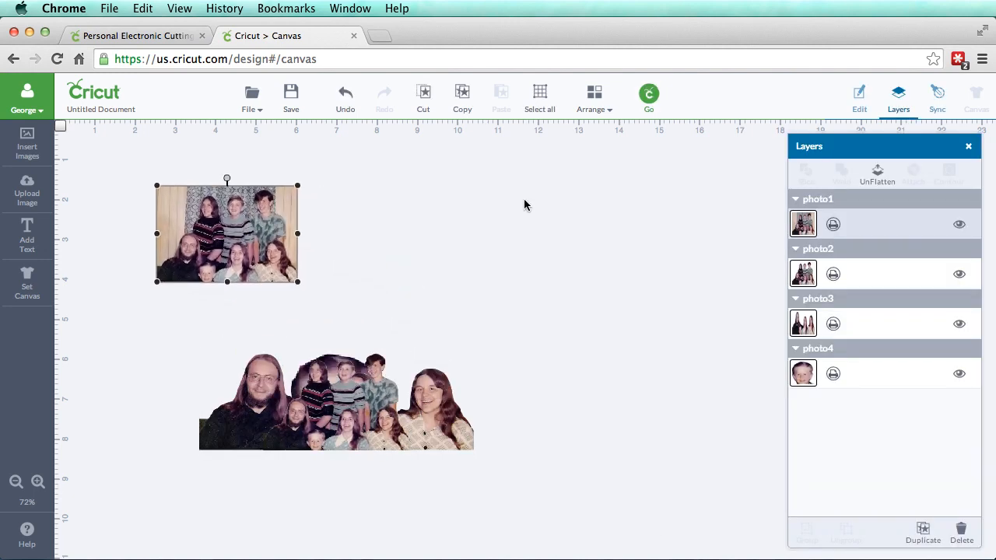
left_click(861, 97)
left_click_drag(859, 221, 875, 222)
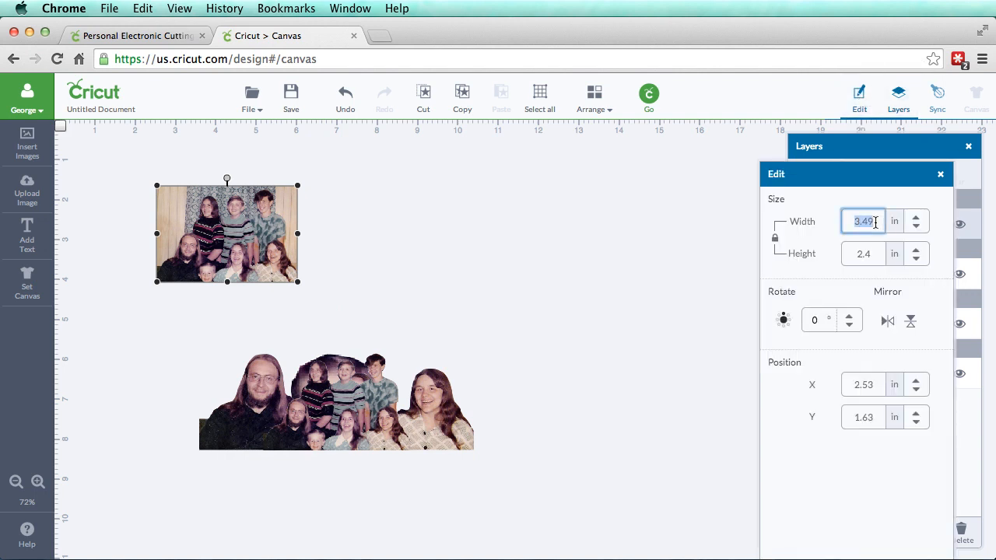
type("65")
key("Return")
left_click_drag(283, 255, 233, 219)
- Move the photo3 front-row cutout out of the way, then place photo2 over photo1's lower edge and bring it forward one layer
left_click_drag(438, 396, 544, 446)
left_click_drag(386, 401, 437, 288)
left_click(595, 95)
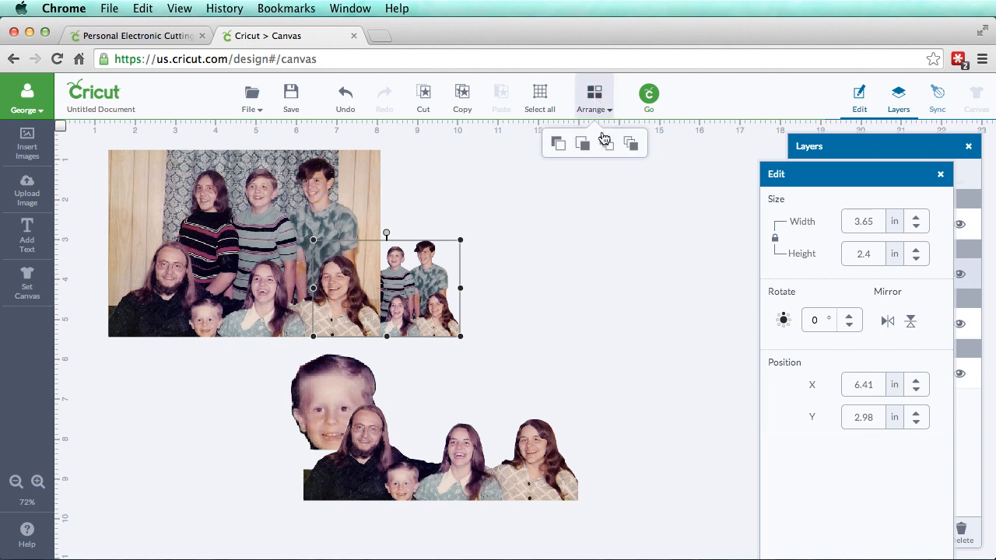
left_click(583, 152)
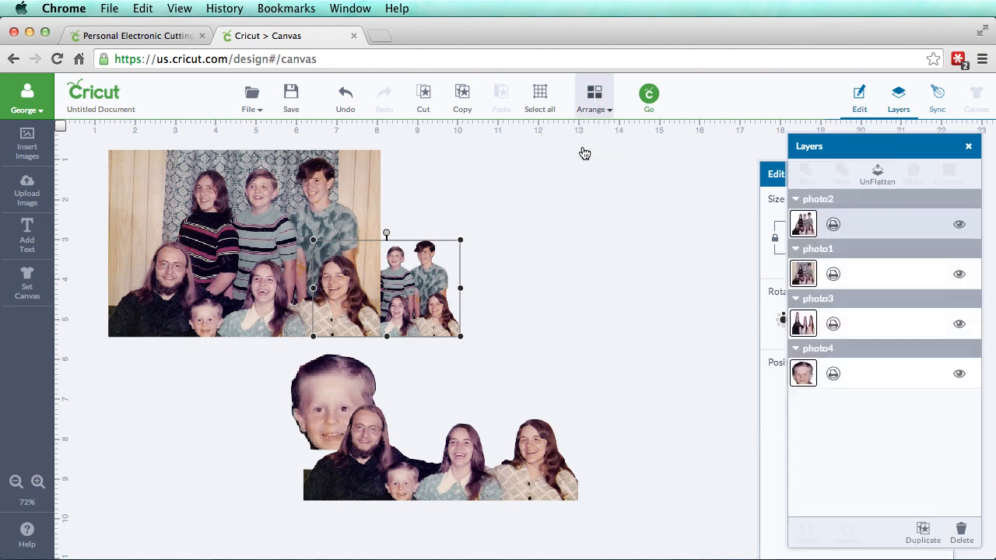
- Set the photo2 group cutout's width to 6.75 in and align it over the matching people in photo1
left_click(768, 204)
left_click(877, 223)
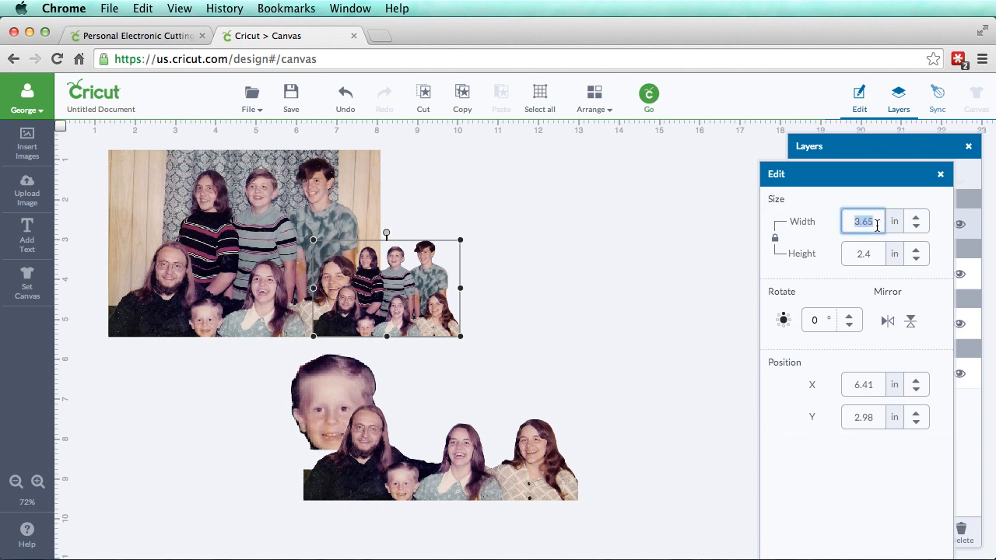
type("6.75")
key("Return")
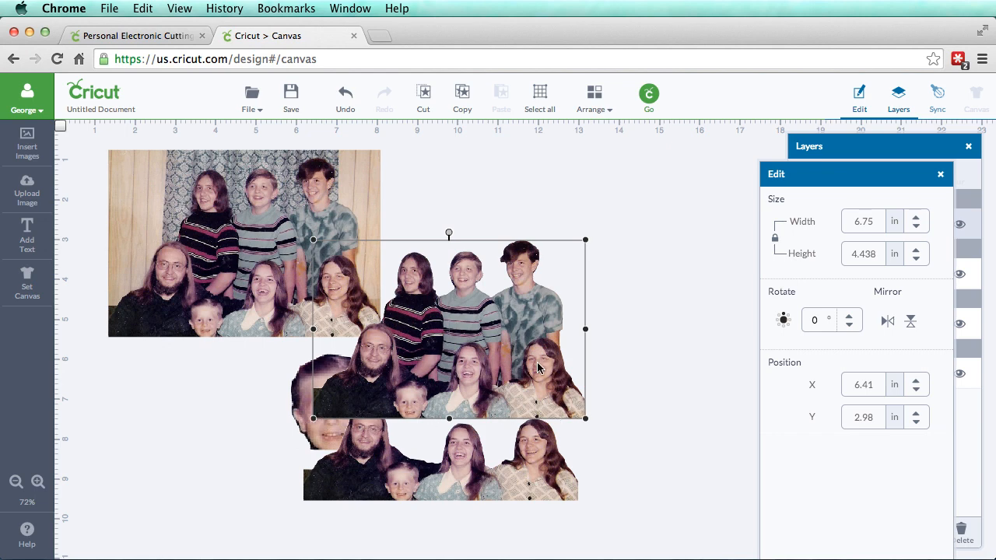
left_click_drag(504, 352, 611, 263)
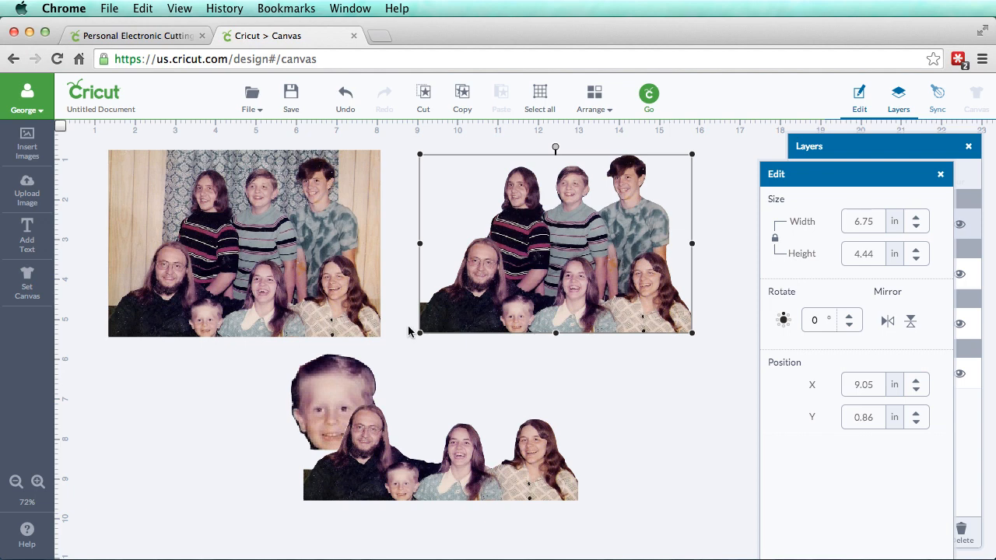
left_click_drag(600, 280, 287, 283)
- Set the width of the photo3 front-row cutout to 6.75 in
left_click(535, 460)
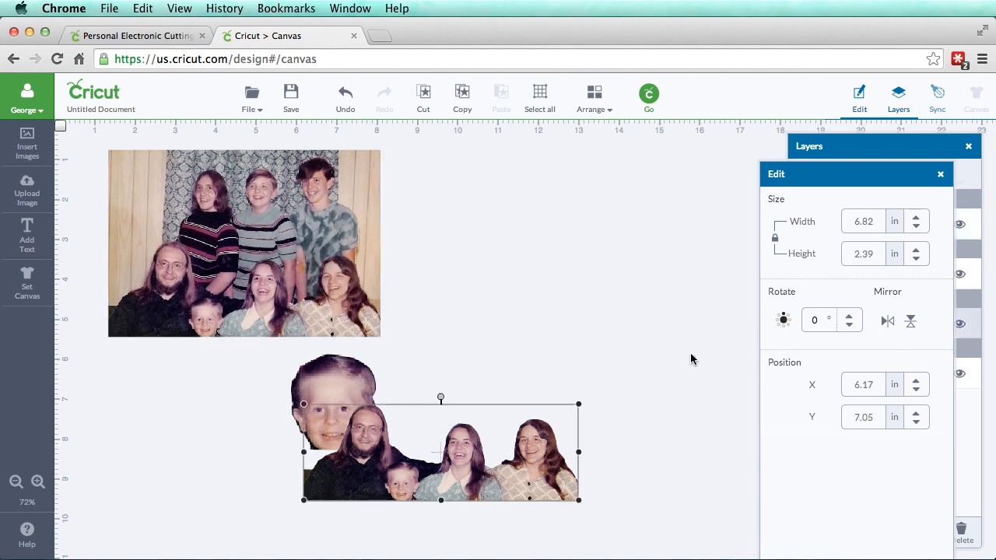
left_click(869, 229)
type("6")
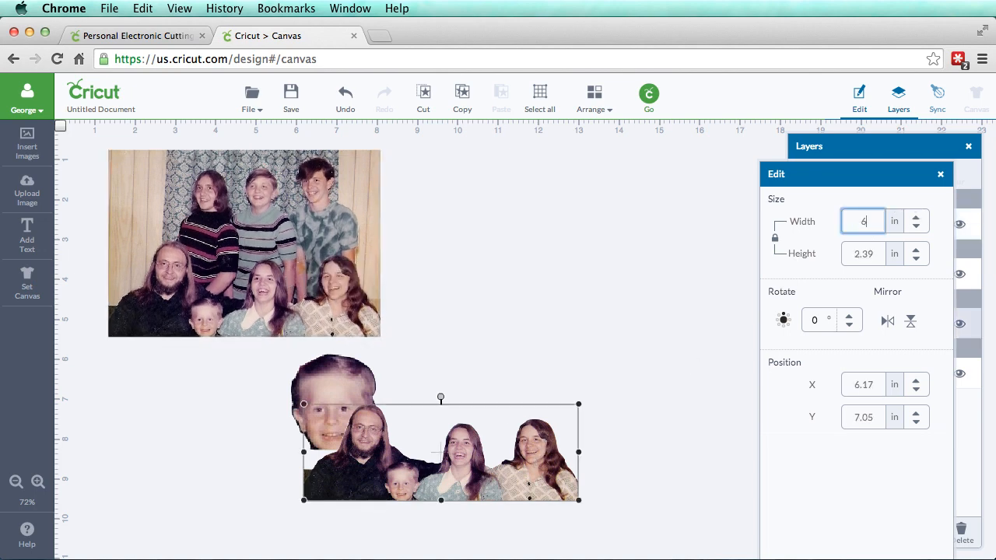
key("Return")
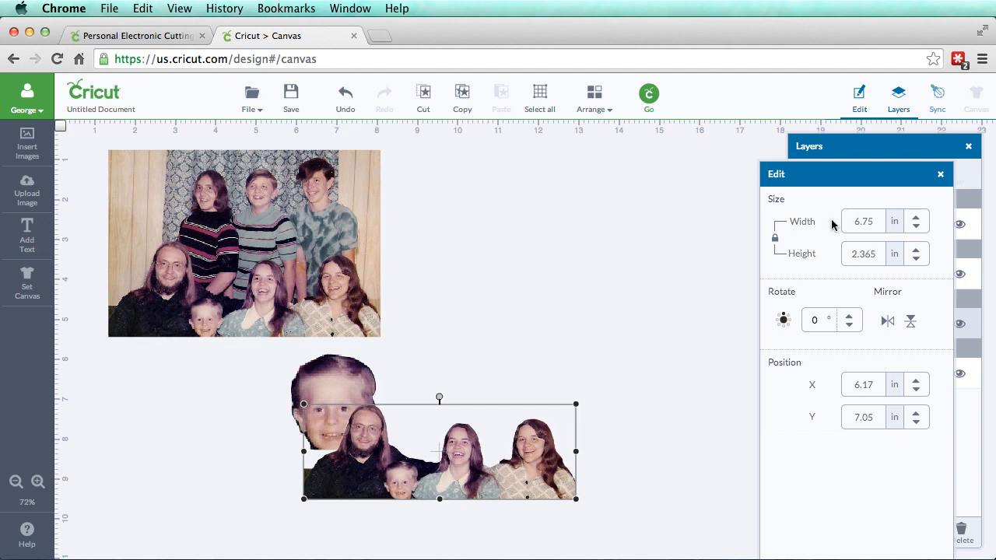
- Bring the photo3 cutout to the front and align it over the front row of the family photo
left_click_drag(499, 471, 393, 335)
left_click(596, 104)
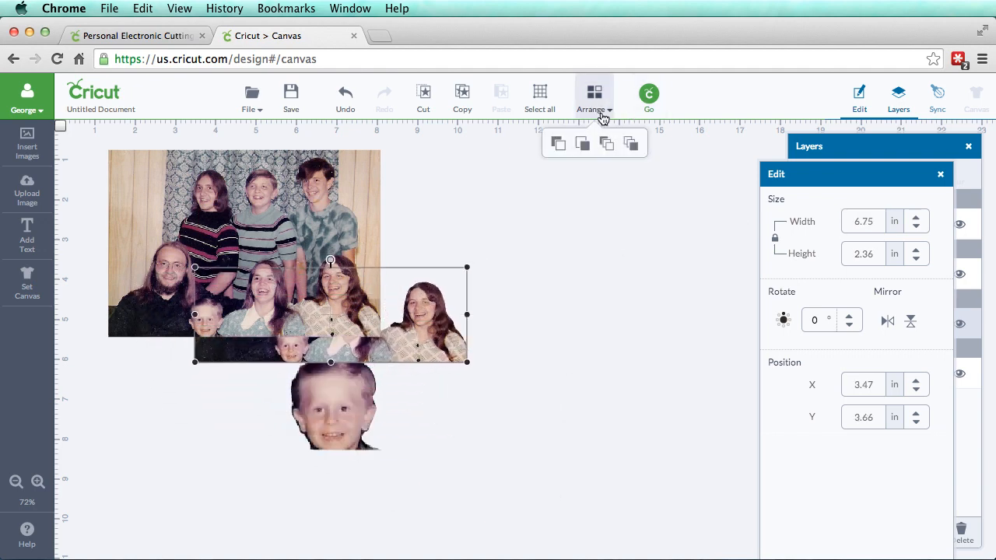
left_click(632, 149)
left_click_drag(424, 347, 340, 321)
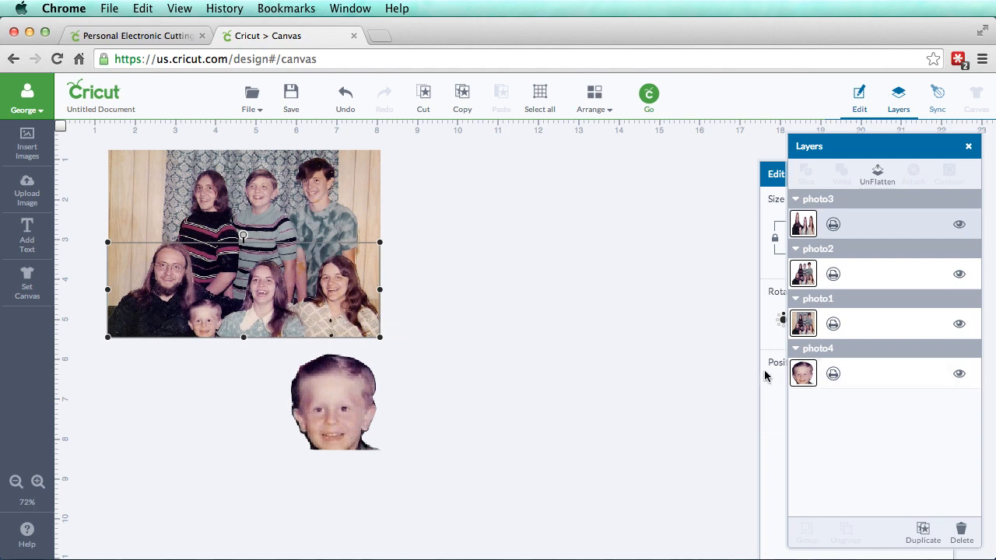
- Bring the photo4 boy's head to the front and move it over the lower part of the family photo
left_click(346, 398)
left_click_drag(347, 398, 399, 330)
left_click(595, 99)
left_click(631, 143)
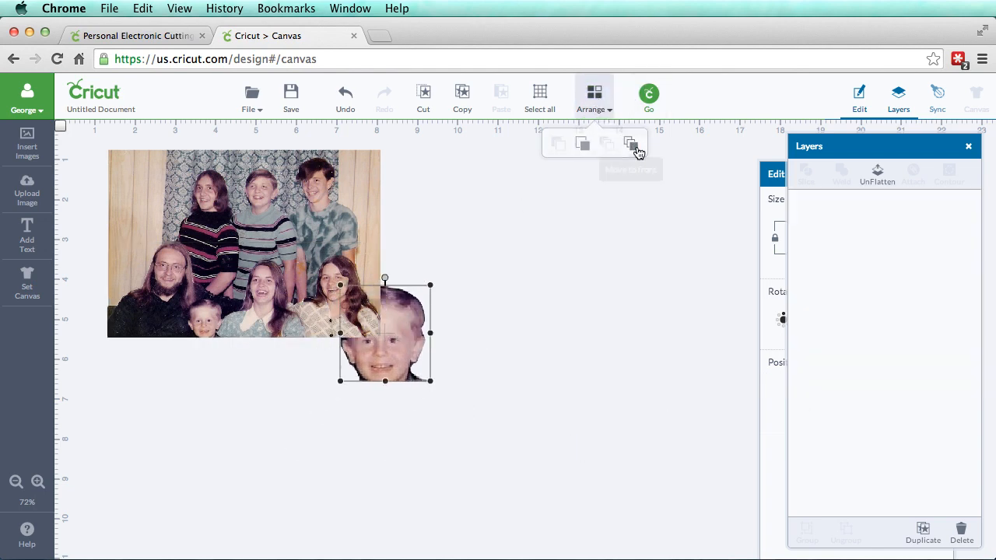
left_click_drag(394, 335, 232, 319)
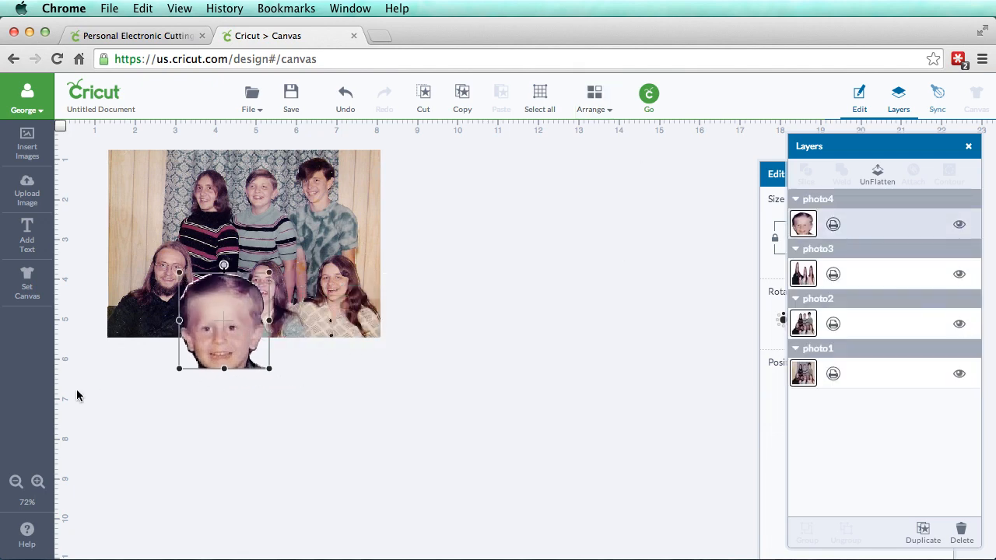
- Scale the photo4 head down to match the young boy's head in the front row and align it over his face
left_click(37, 482)
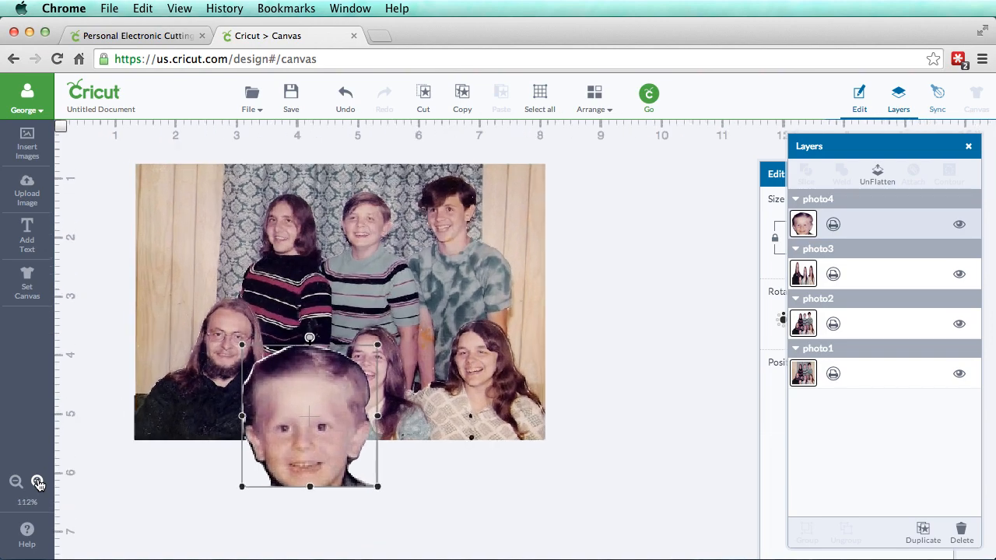
left_click(37, 482)
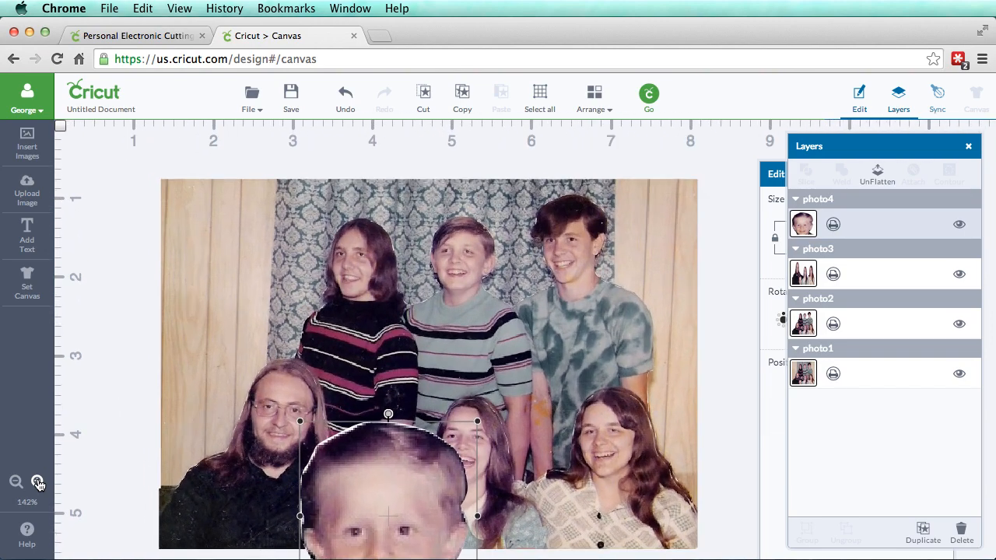
scroll(489, 309, "down", 5)
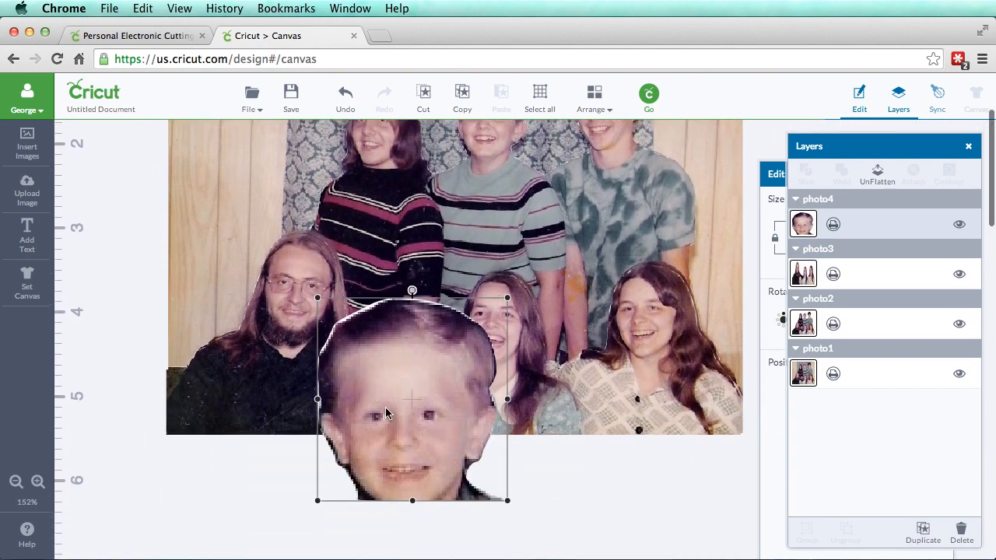
left_click_drag(317, 299, 447, 418)
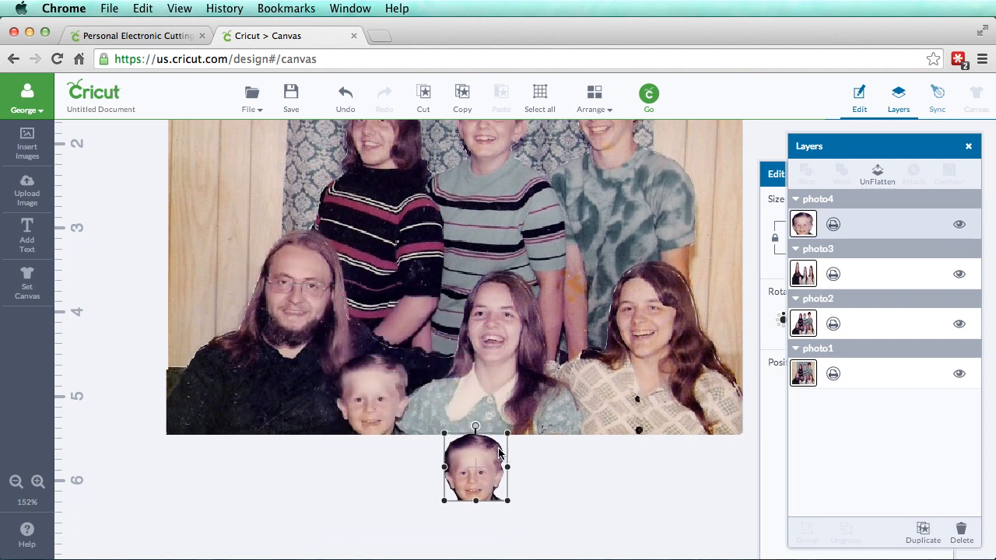
left_click_drag(491, 458, 383, 378)
mouse_move(398, 423)
left_mouse_down()
mouse_move(423, 441)
mouse_move(407, 411)
mouse_move(387, 412)
left_mouse_up()
left_click(466, 489)
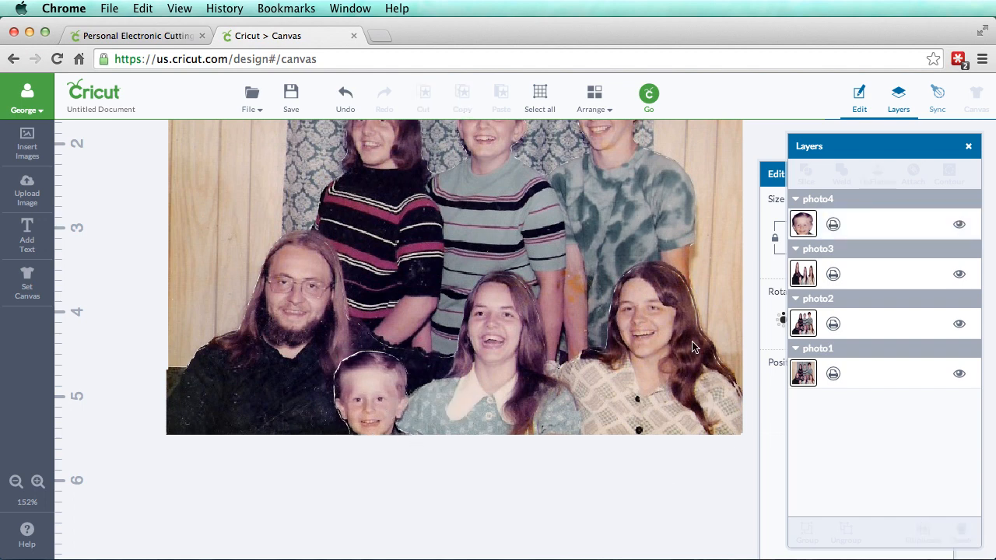
- Open the mat preview for the layered photo project and display the second mat
scroll(684, 454, "up", 3)
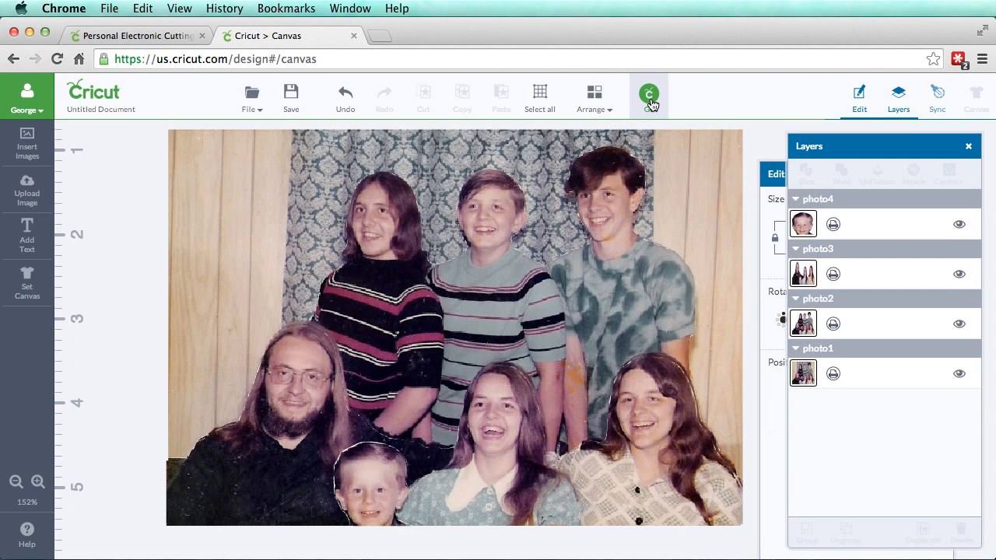
left_click(650, 101)
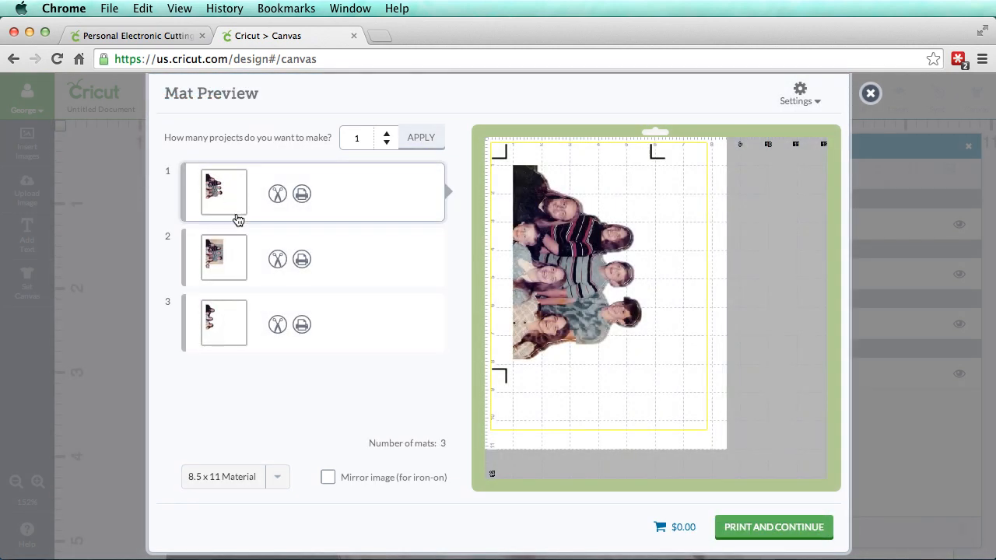
left_click(237, 259)
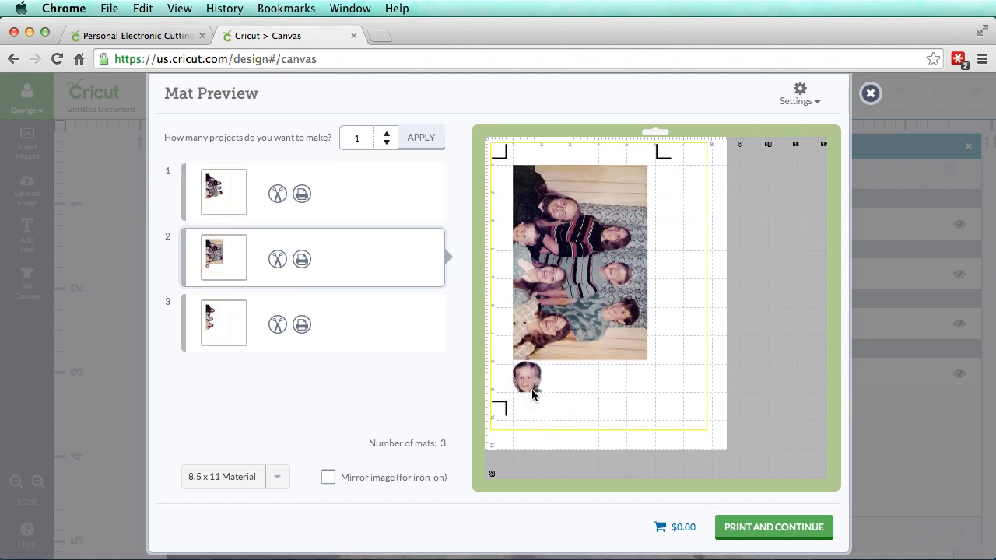